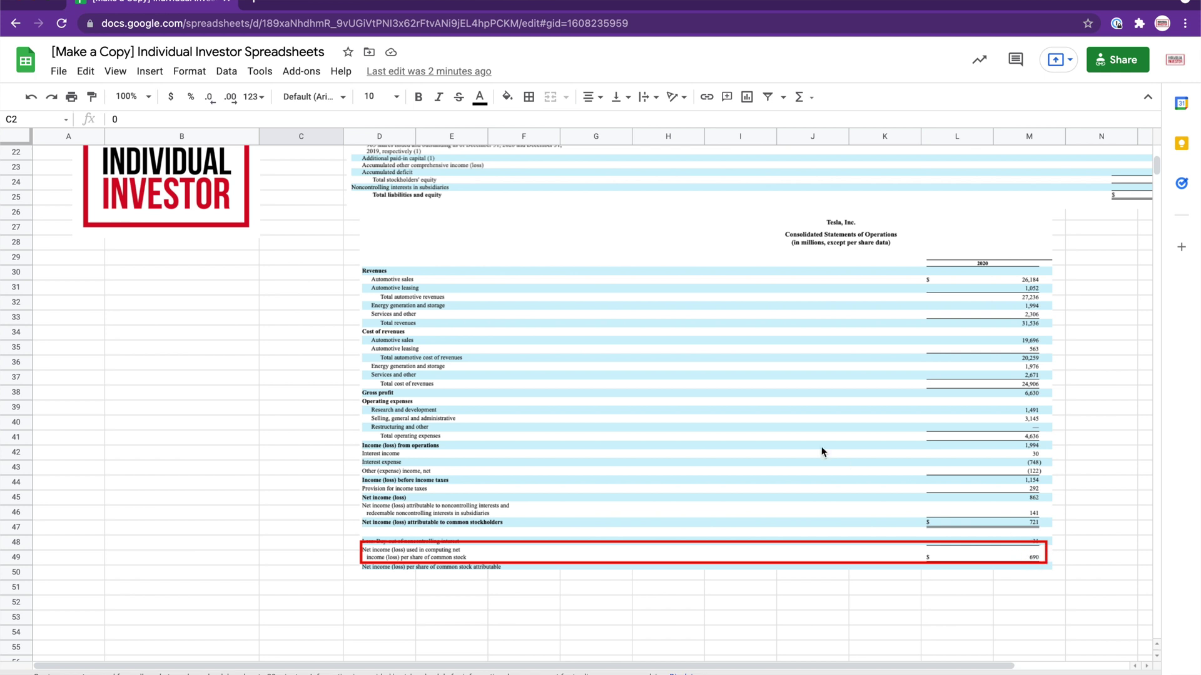
Step: Enter 0.69 as Tesla's 2020 net income in C2
scroll(405, 344, up, 5)
scroll(405, 343, up, 2)
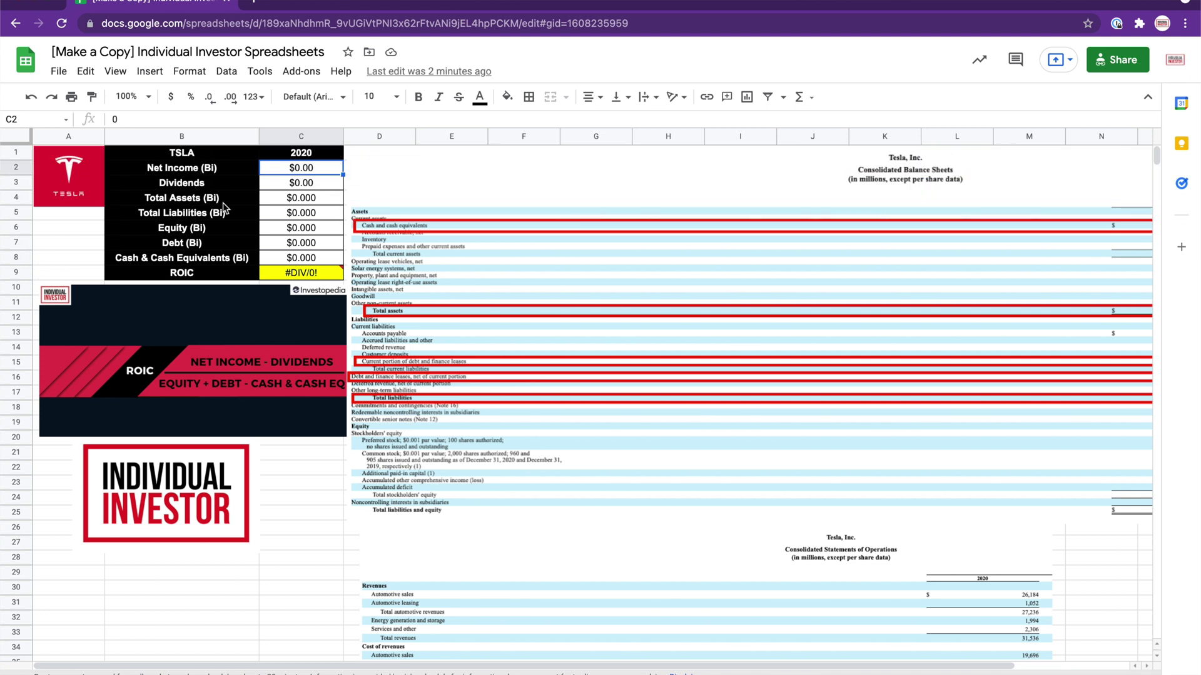
double_click(307, 170)
text(.69)
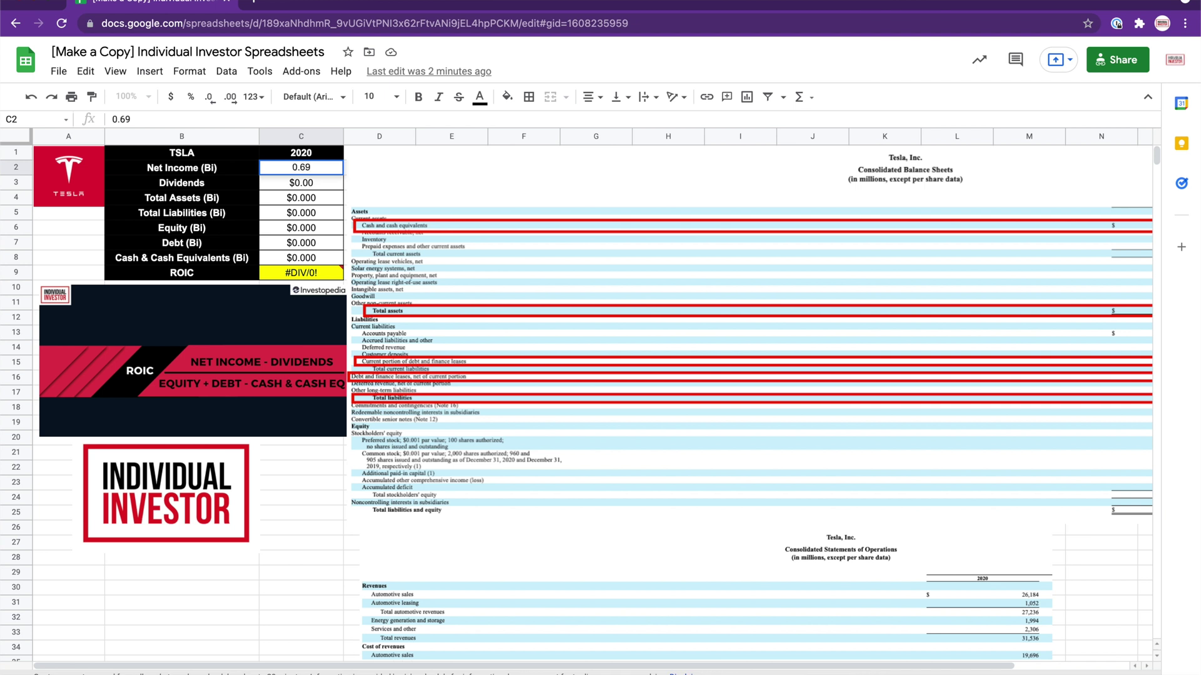
key(Return)
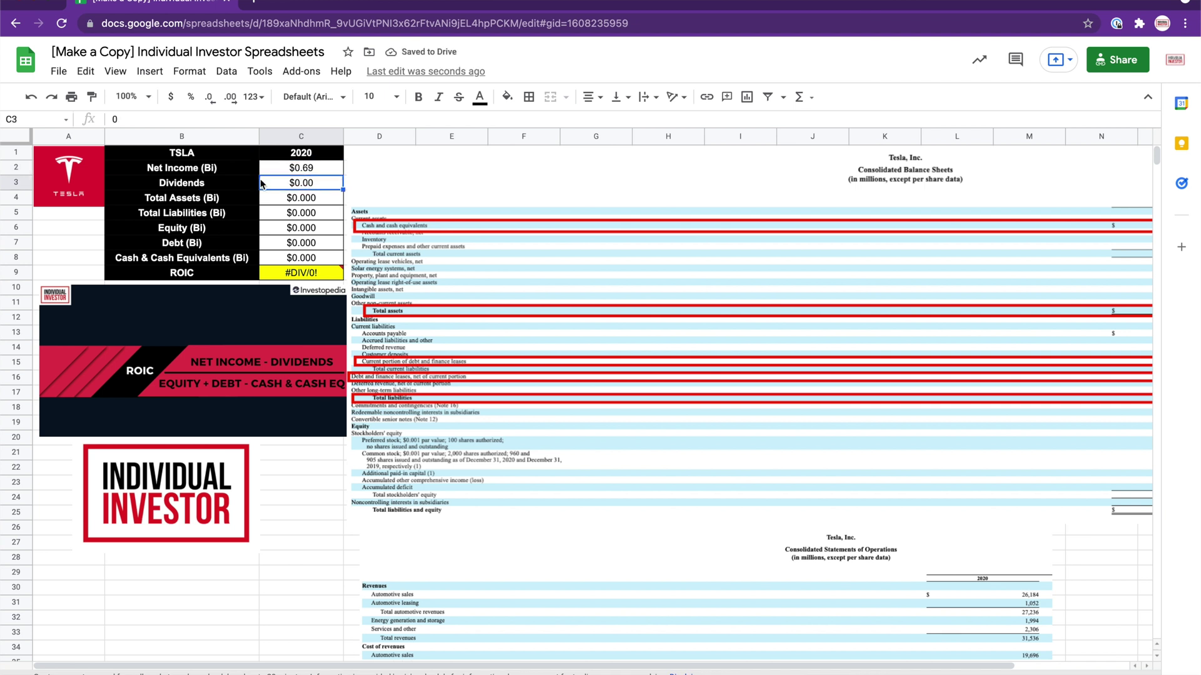
Step: Select the Total Assets and Total Liabilities cells and view the balance sheet figures
click(313, 200)
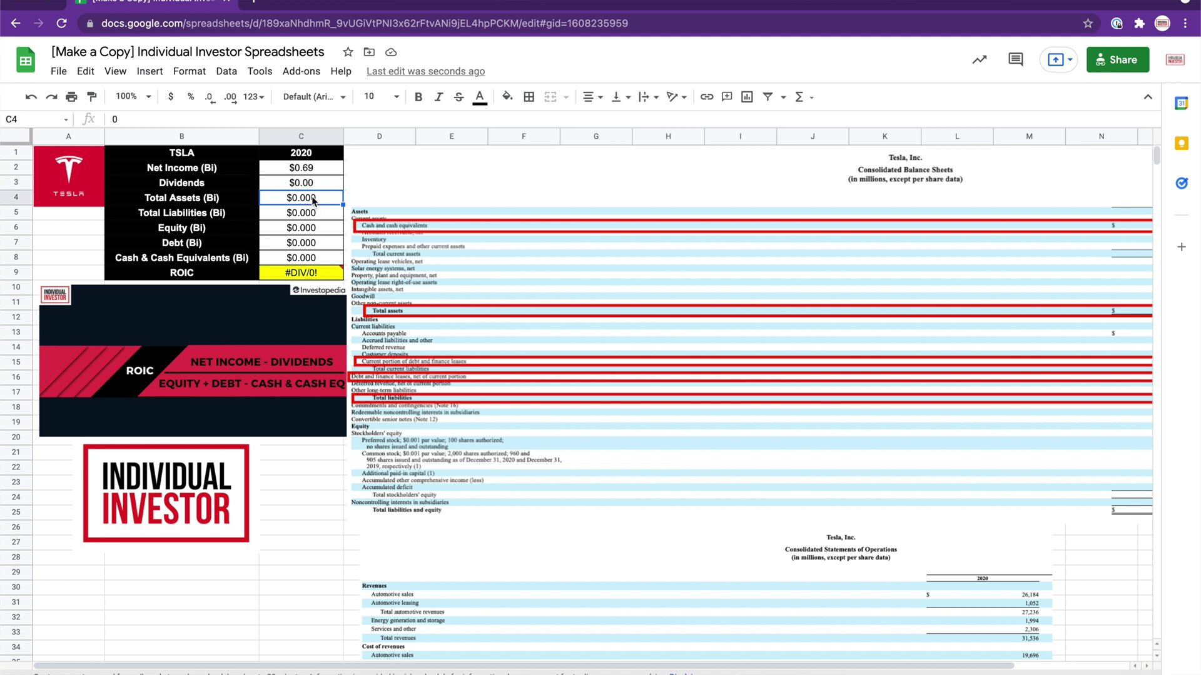
click(313, 215)
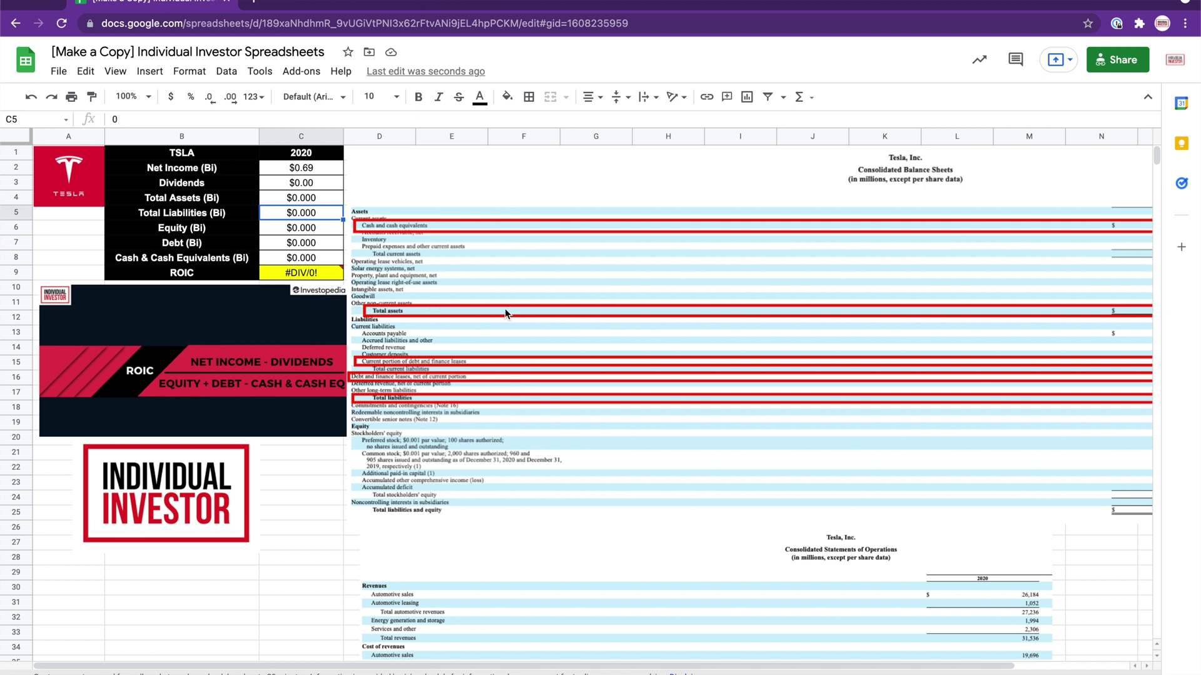
scroll(532, 308, right, 5)
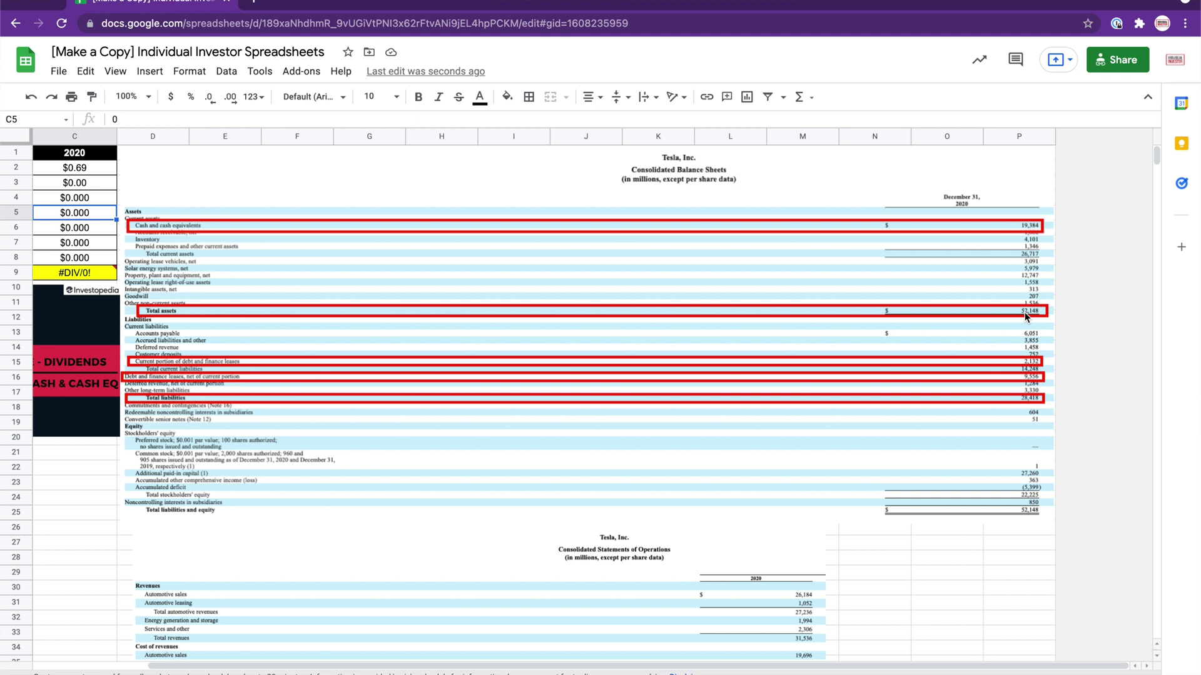
Step: Enter 52.148 as total assets in C4, then look up the total liabilities figure
scroll(906, 280, left, 2)
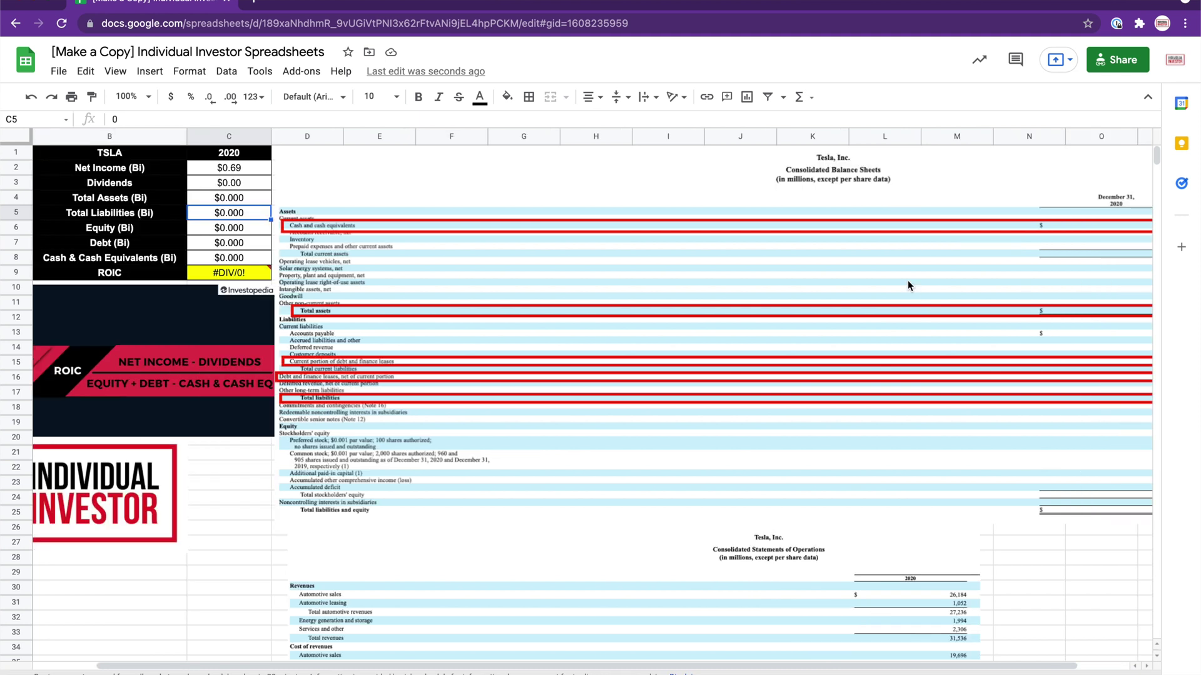
click(244, 200)
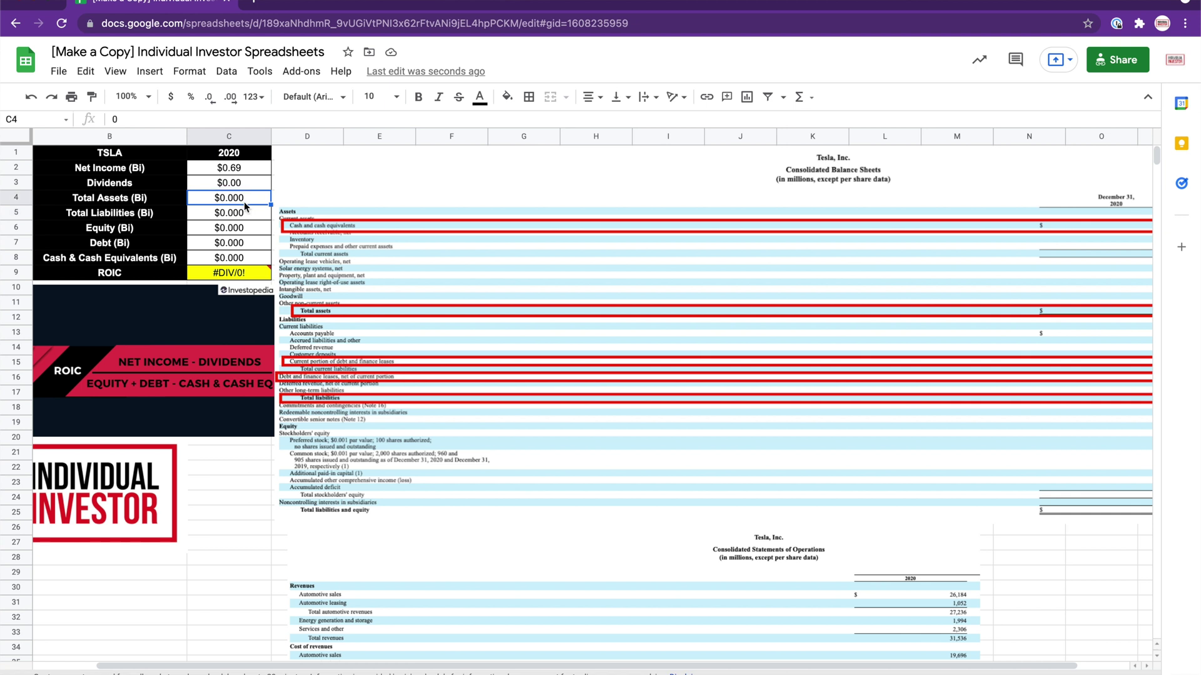
text(52)
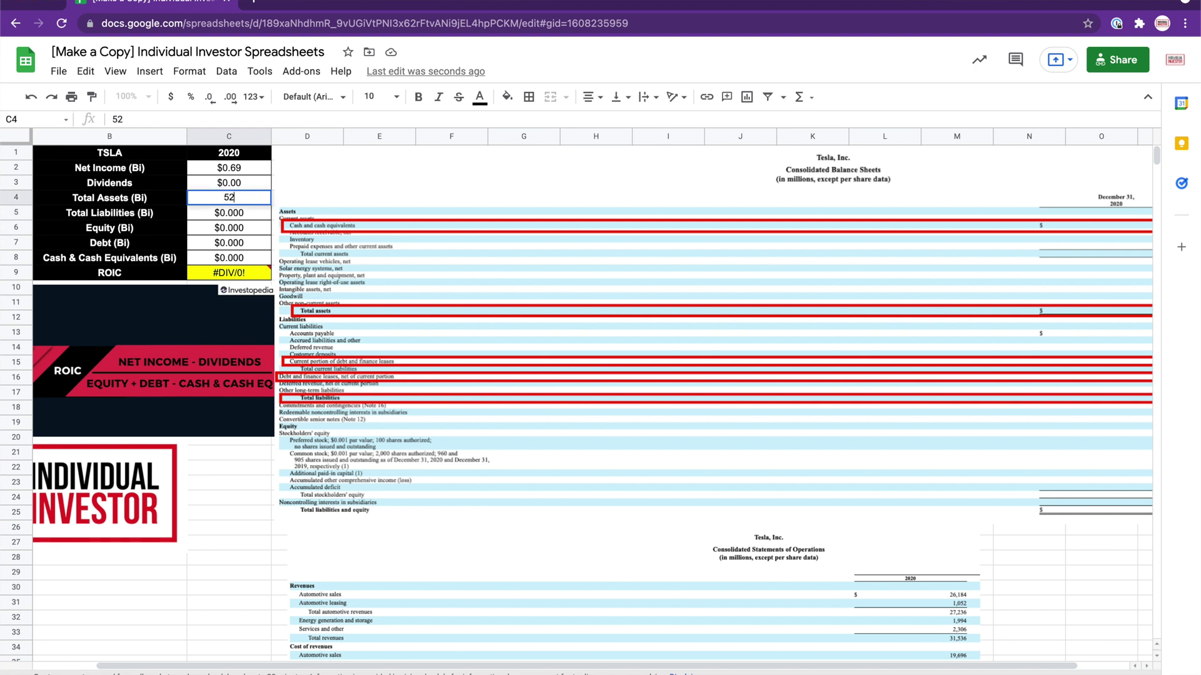
text(.148)
key(Return)
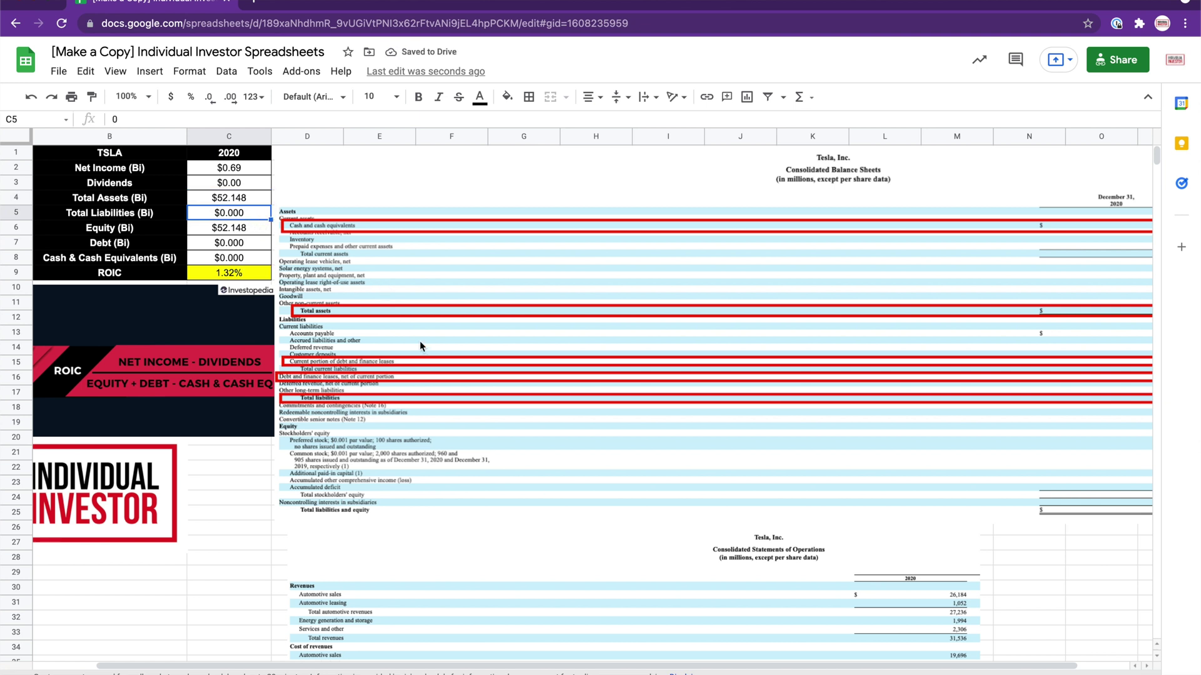
scroll(419, 341, down, 1)
scroll(375, 350, down, 1)
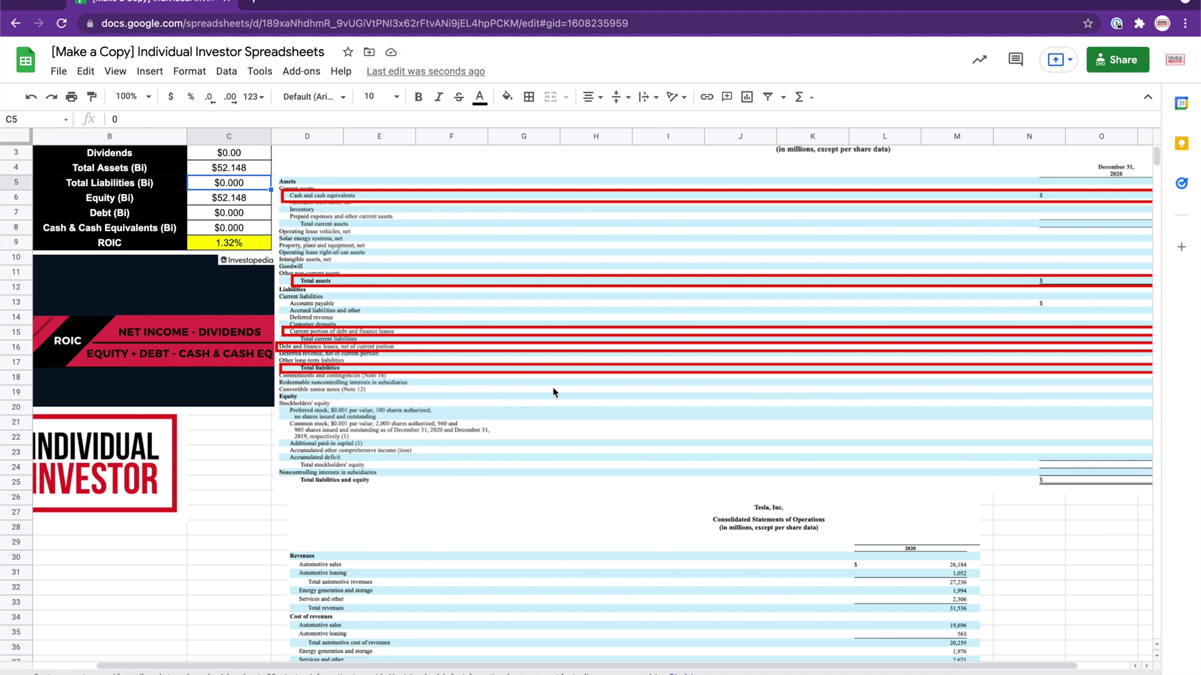
scroll(554, 392, right, 2)
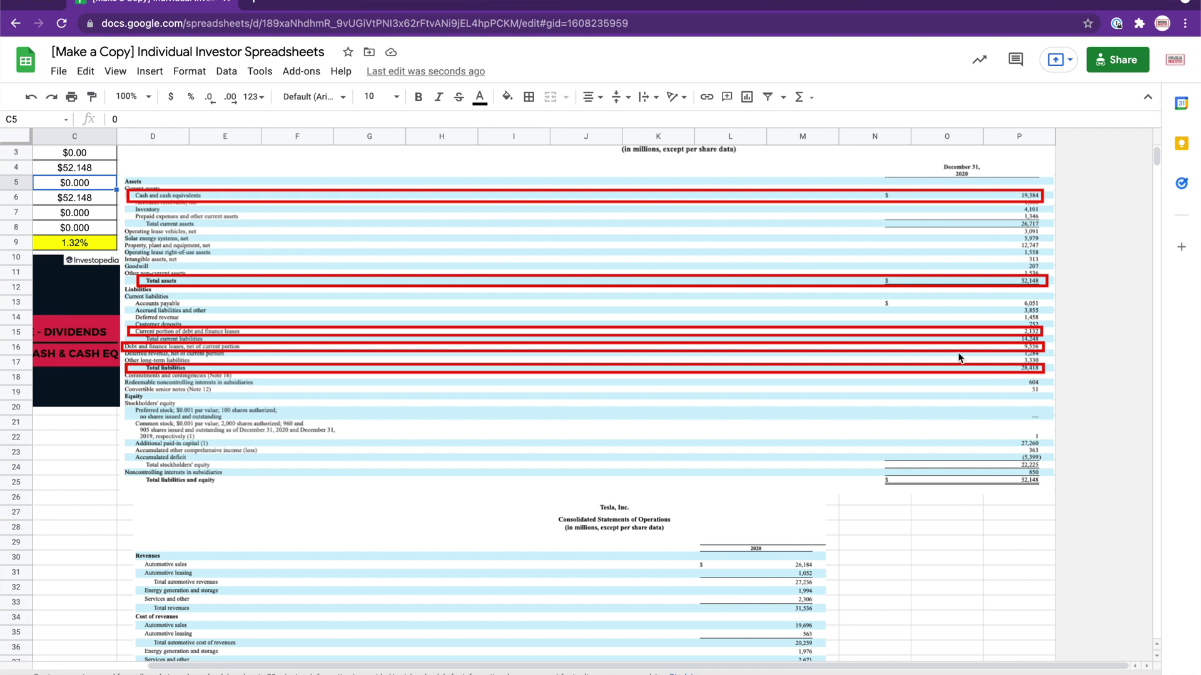
scroll(958, 357, left, 4)
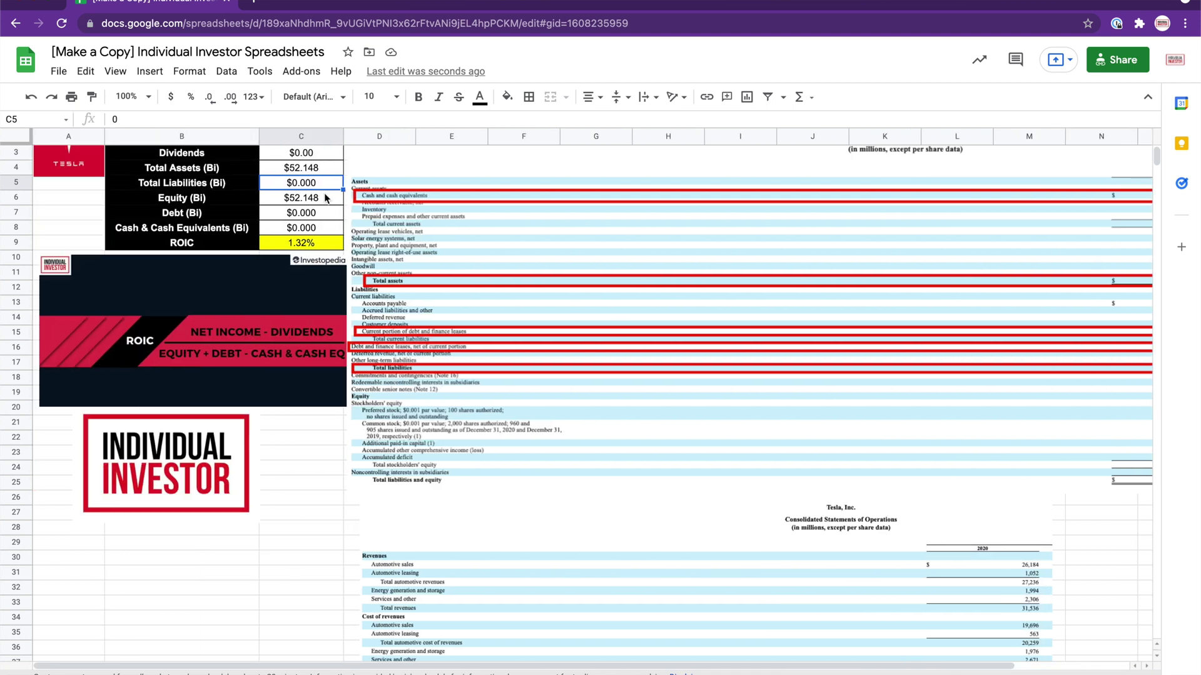
Step: Enter total liabilities in C5, correcting the mistyped 28.118 to 28.418
text(2)
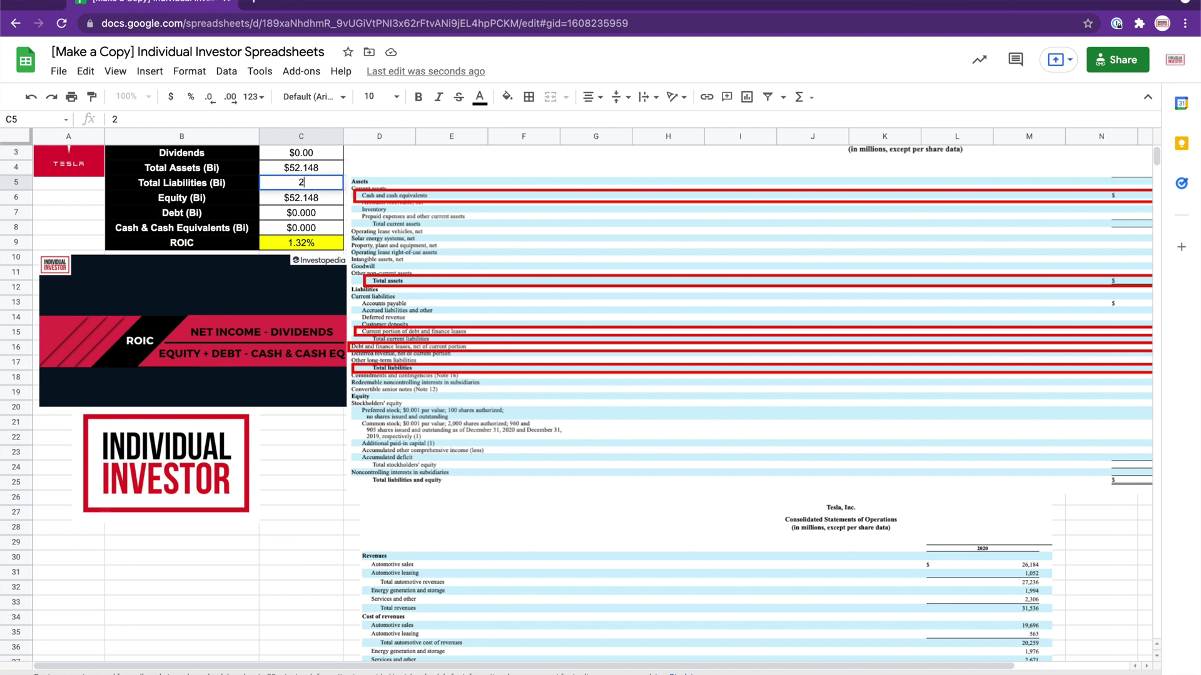
text(8.118)
scroll(864, 393, right, 3)
scroll(747, 319, left, 3)
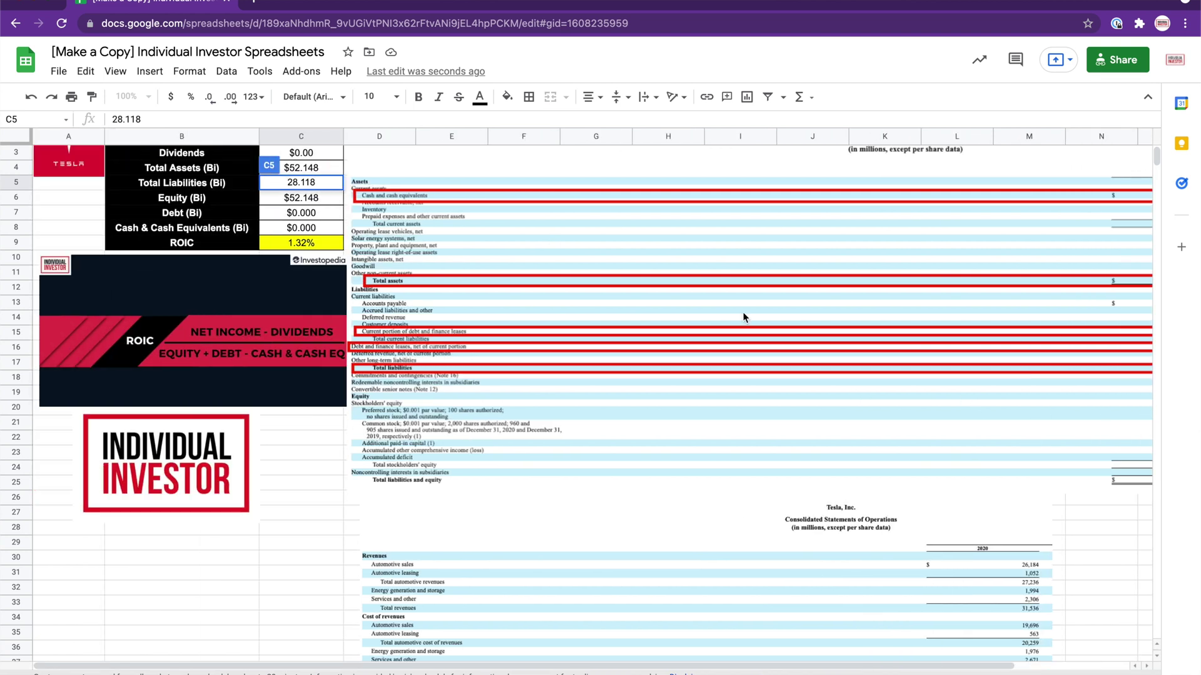
key(Left)
key(Left)
click(314, 185)
double_click(314, 185)
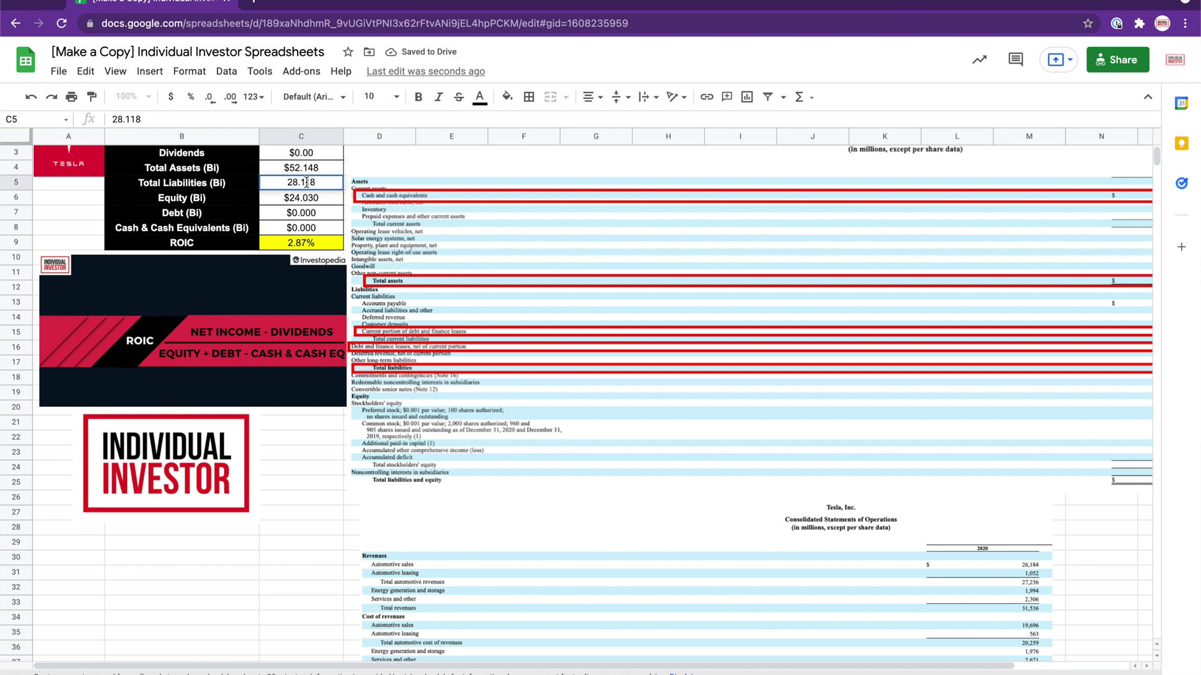
key(BackSpace)
text(4)
key(Return)
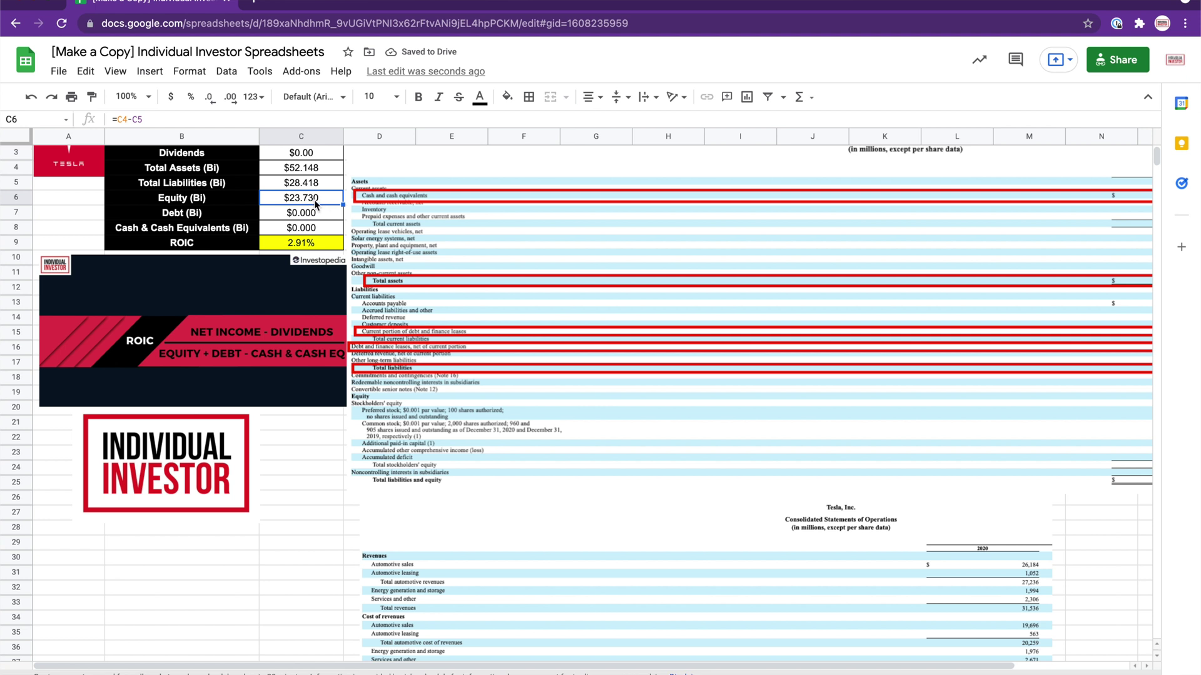
double_click(315, 200)
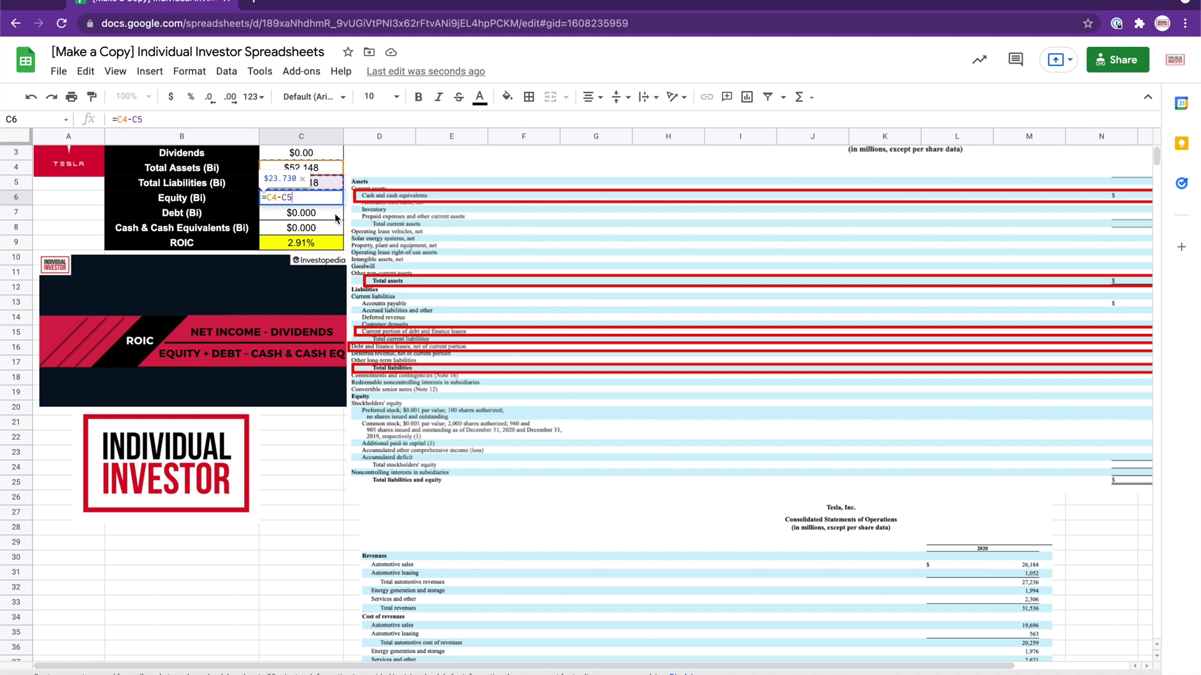
key(Return)
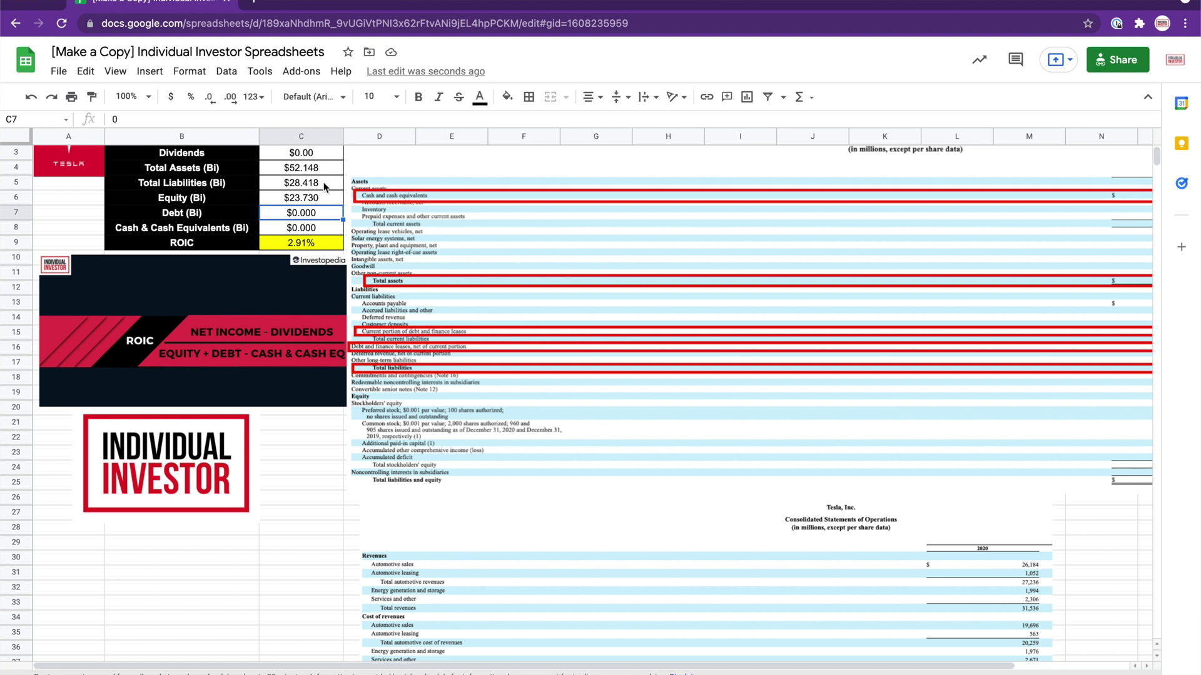
click(316, 200)
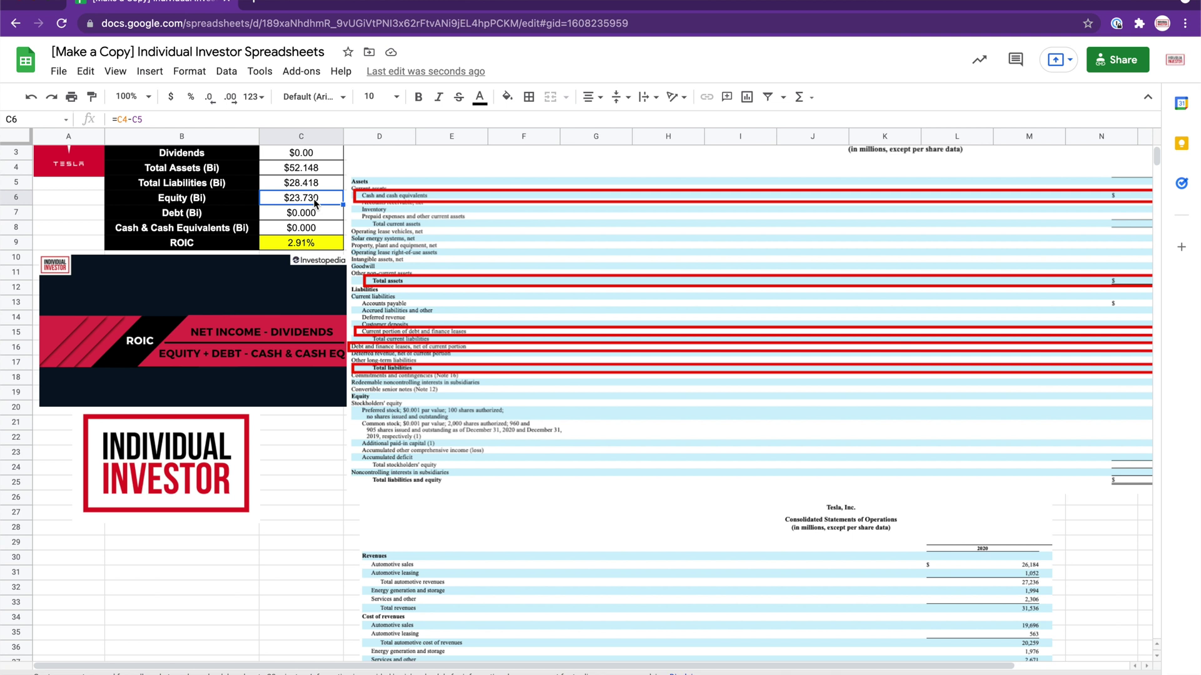
click(314, 216)
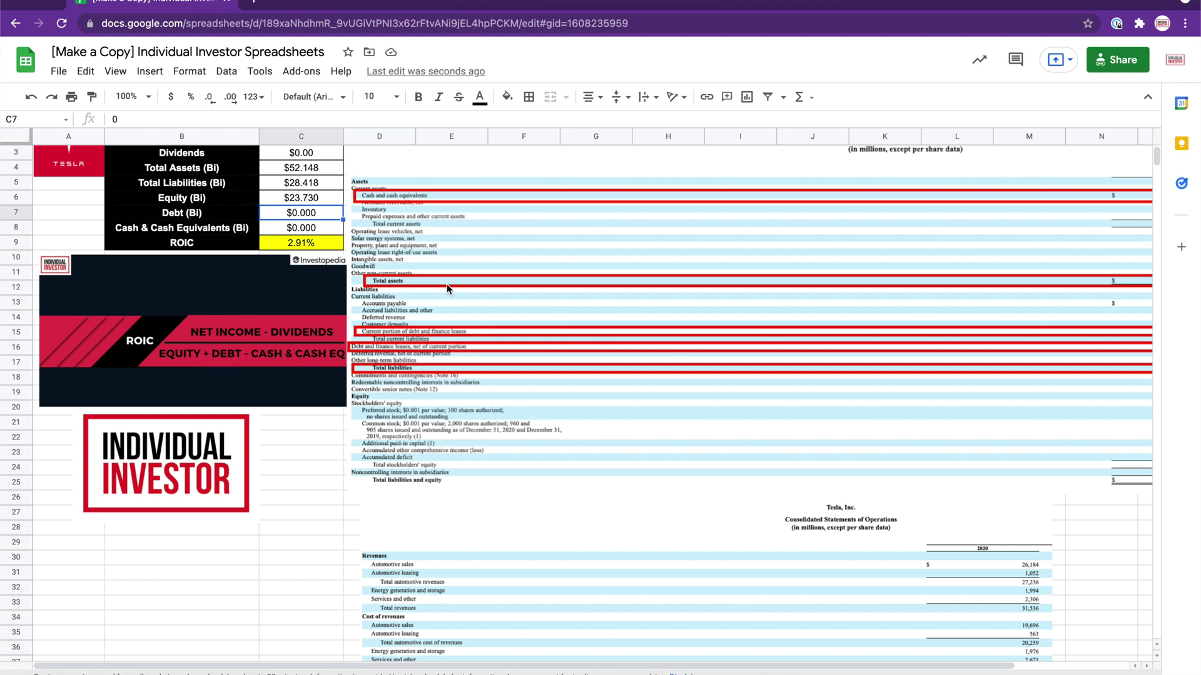
scroll(447, 286, down, 1)
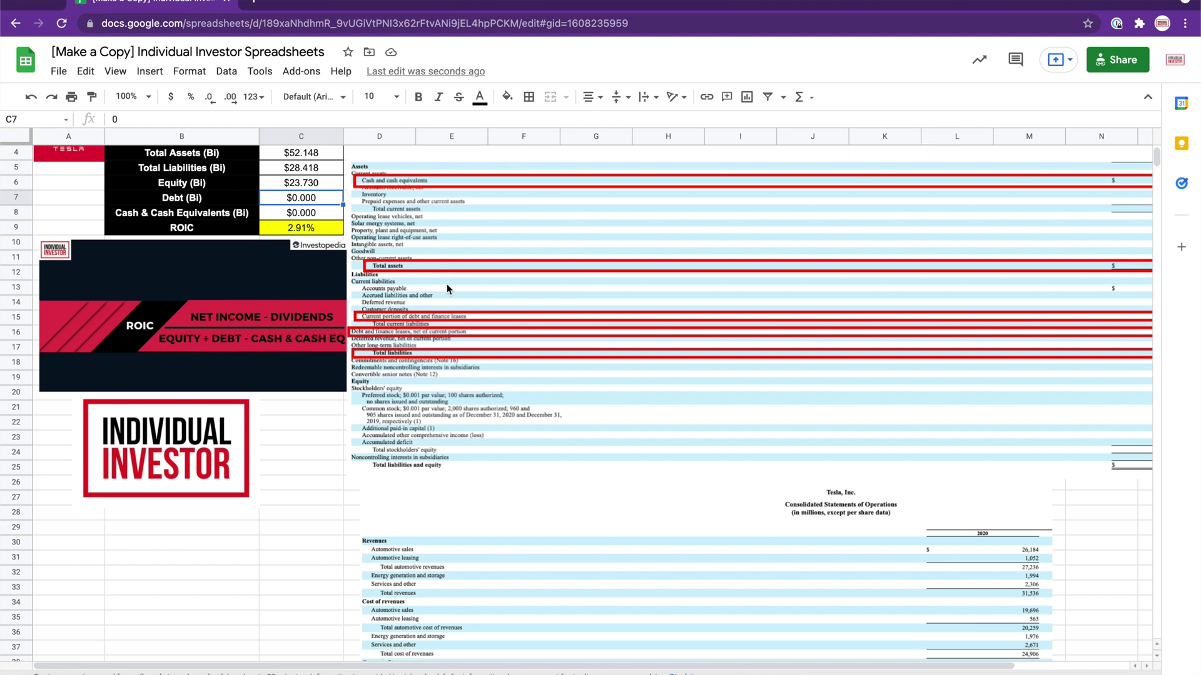
scroll(447, 287, down, 1)
scroll(447, 289, down, 1)
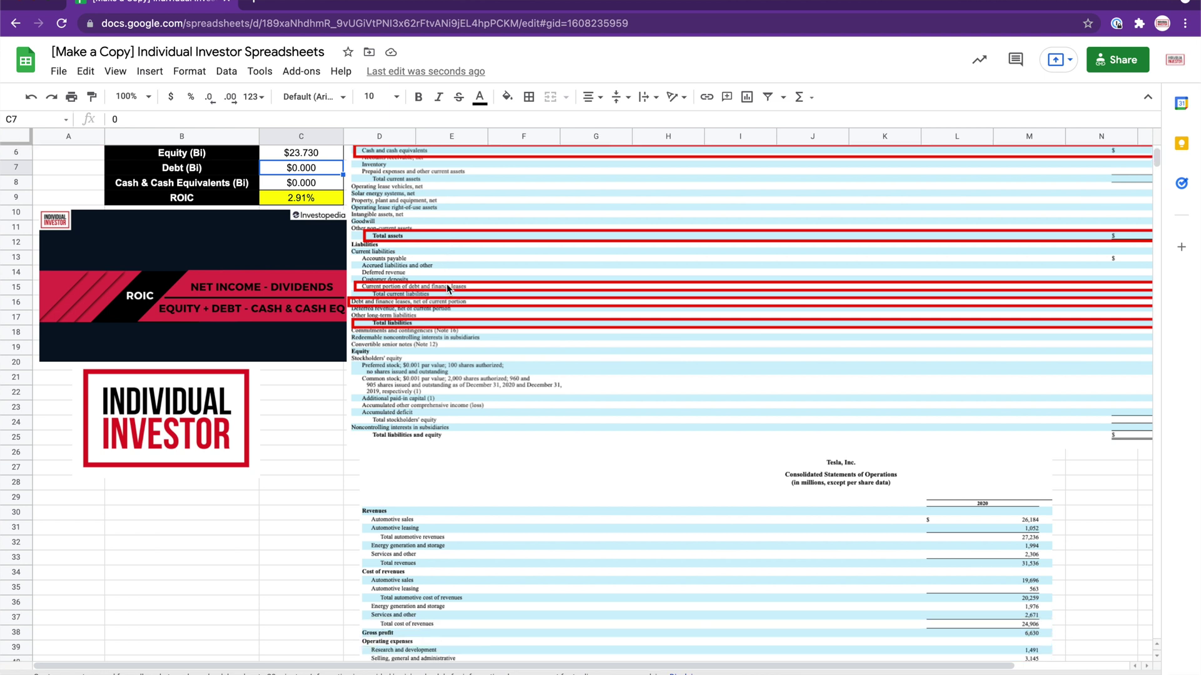
scroll(542, 283, up, 1)
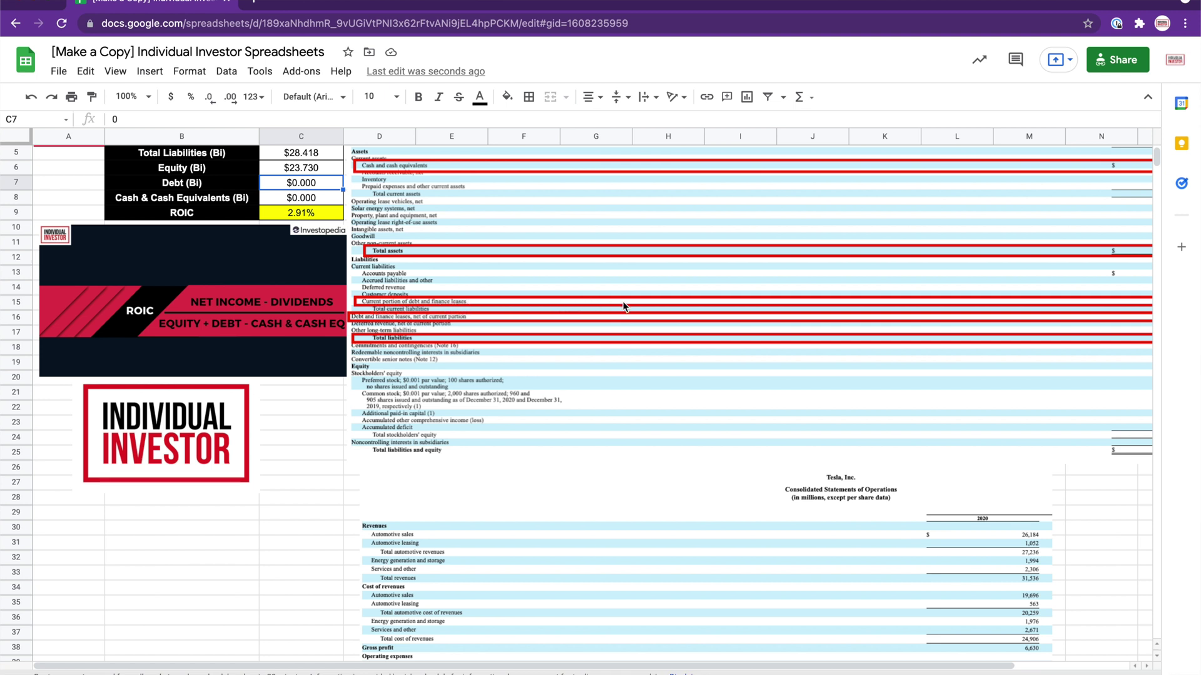
scroll(623, 306, right, 3)
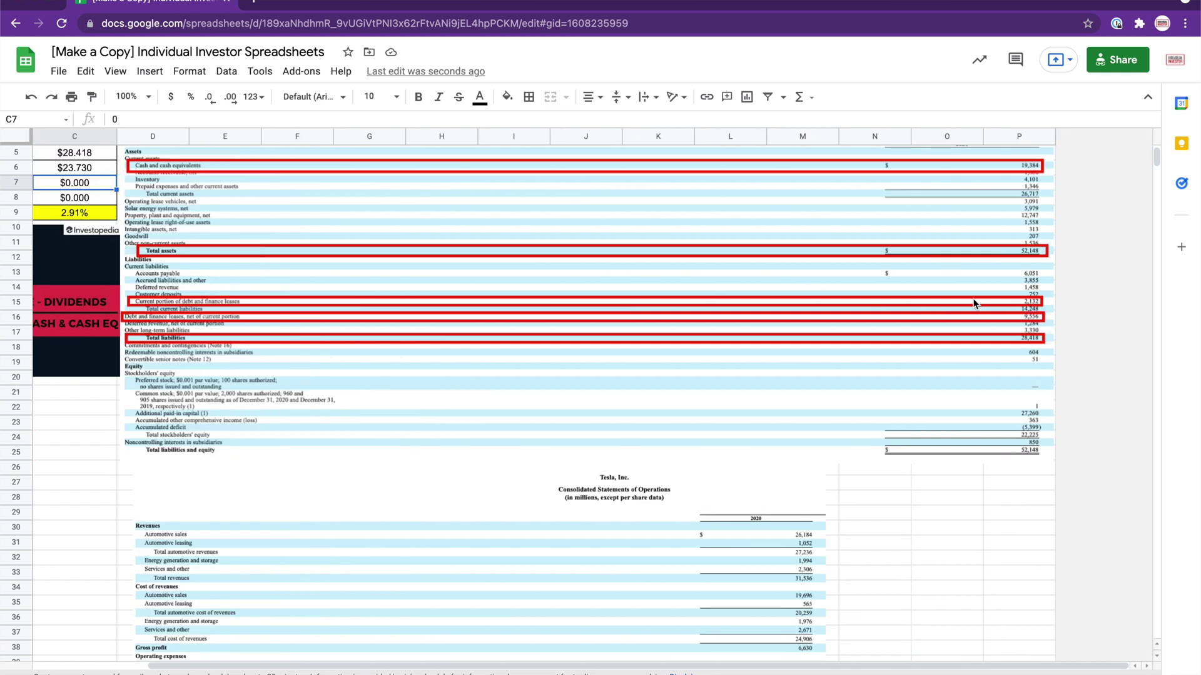
scroll(973, 304, left, 3)
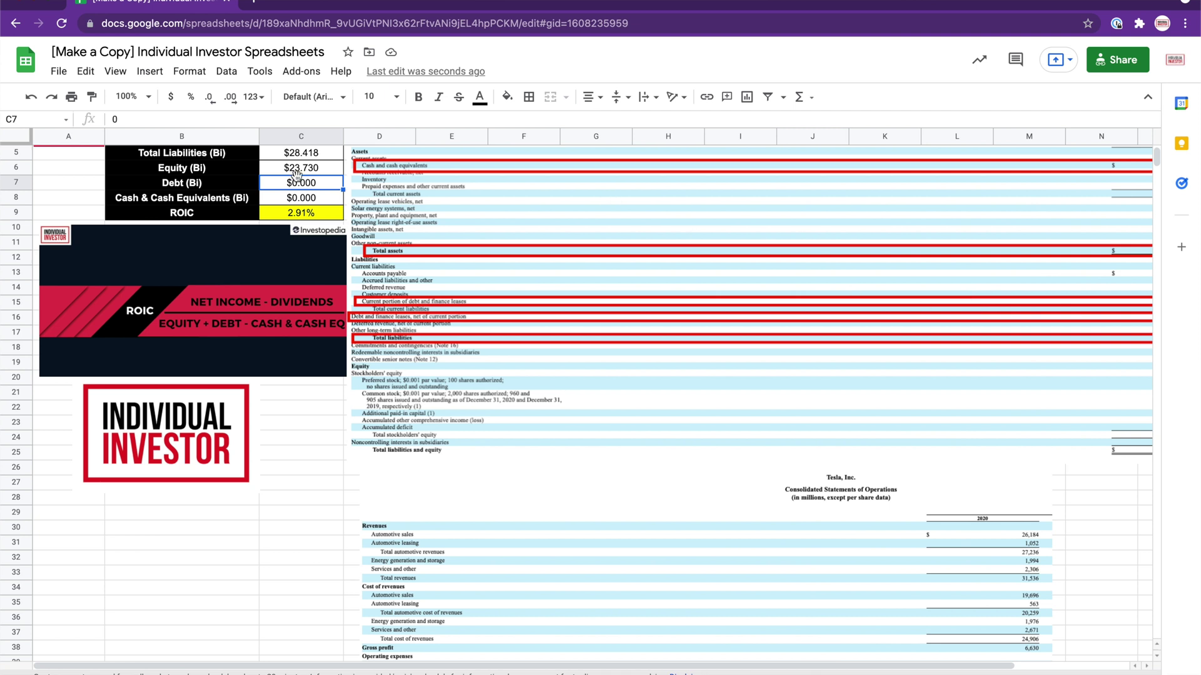
Step: Replace the zero Debt in C7 with the formula =2.132+9.556 and verify it
double_click(303, 182)
key(BackSpace)
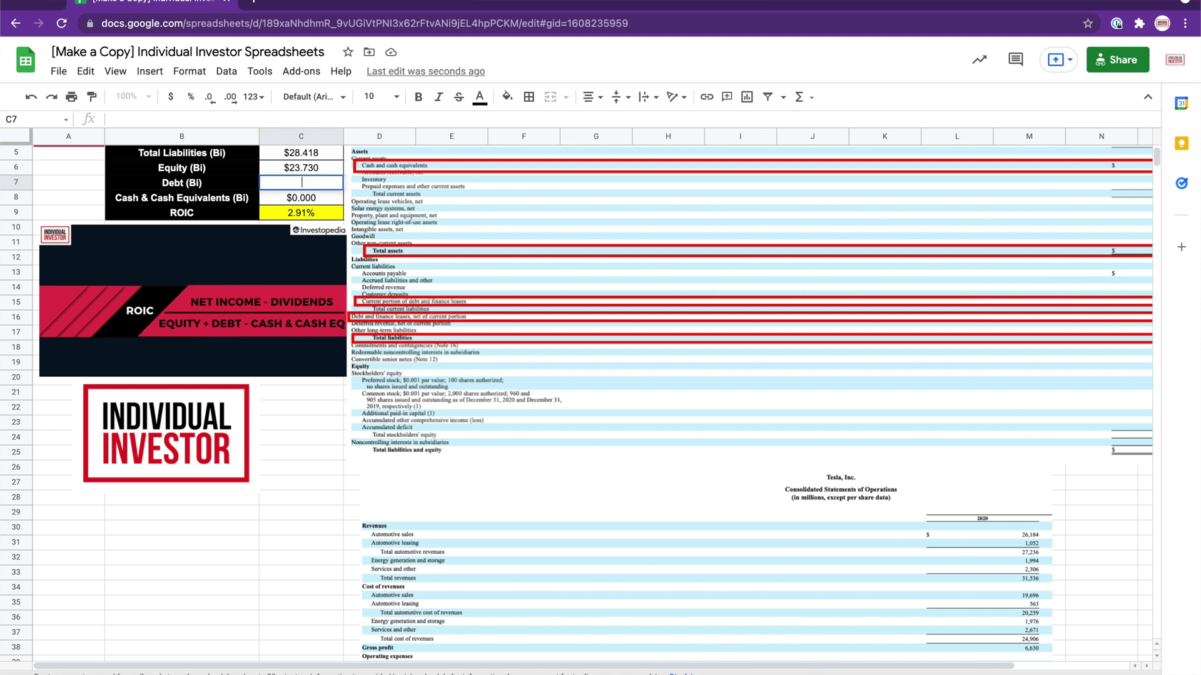
text(=2.132)
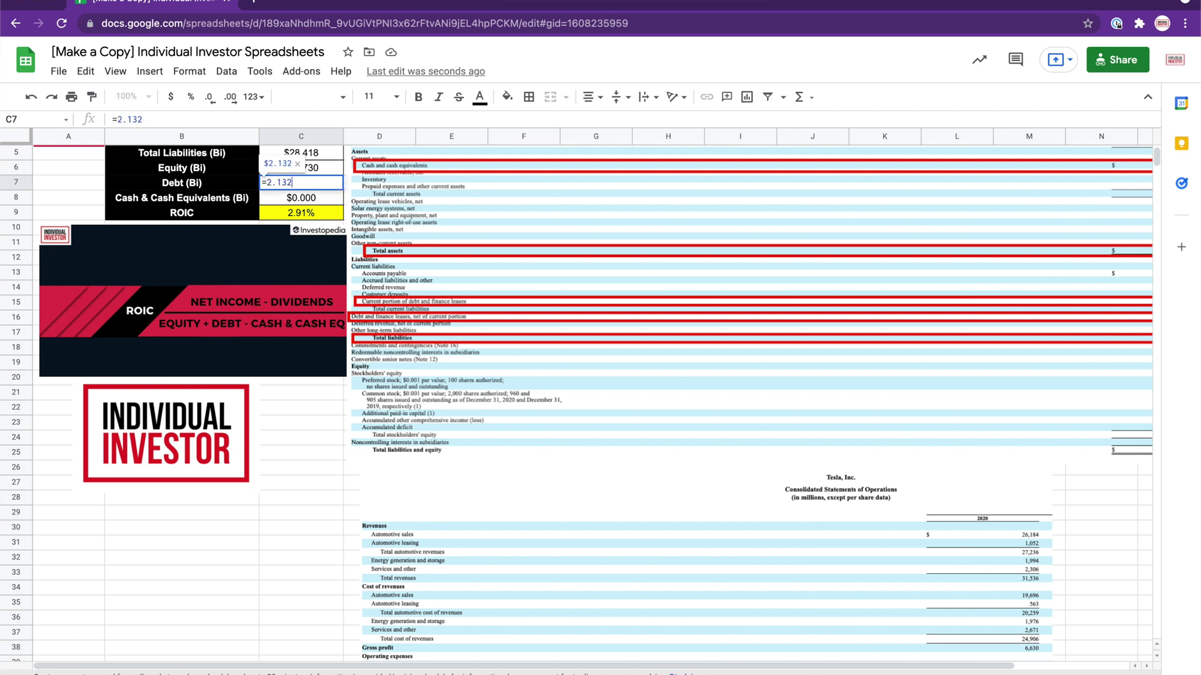
text(+)
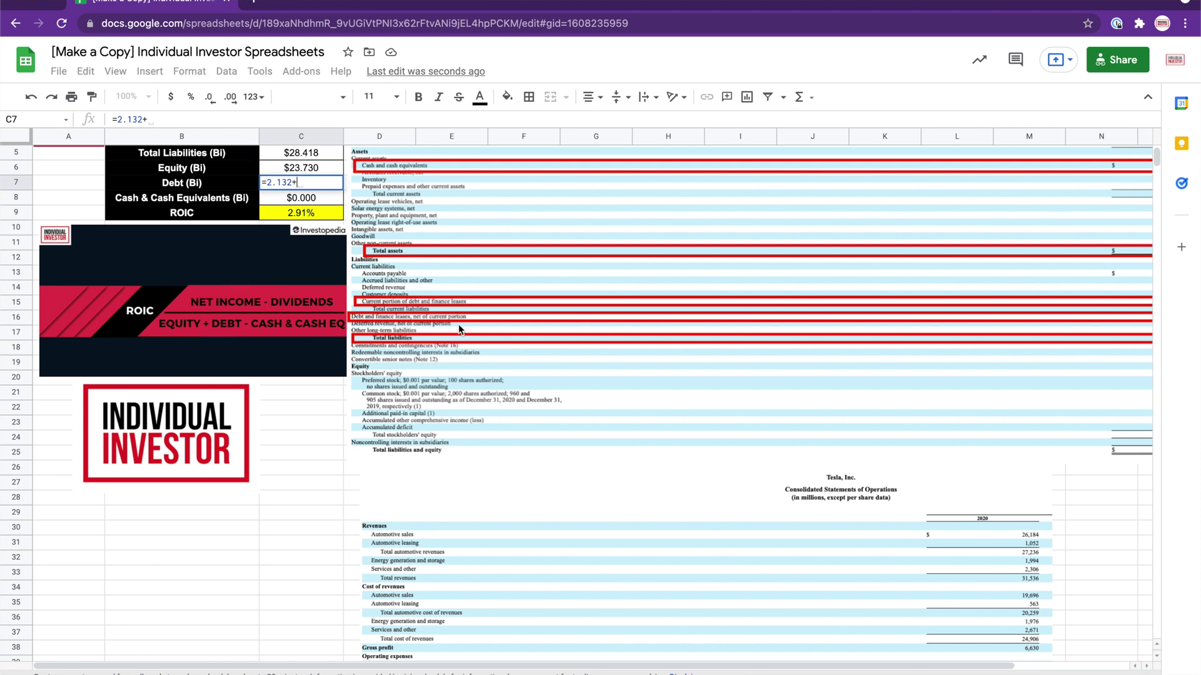
scroll(459, 330, down, 1)
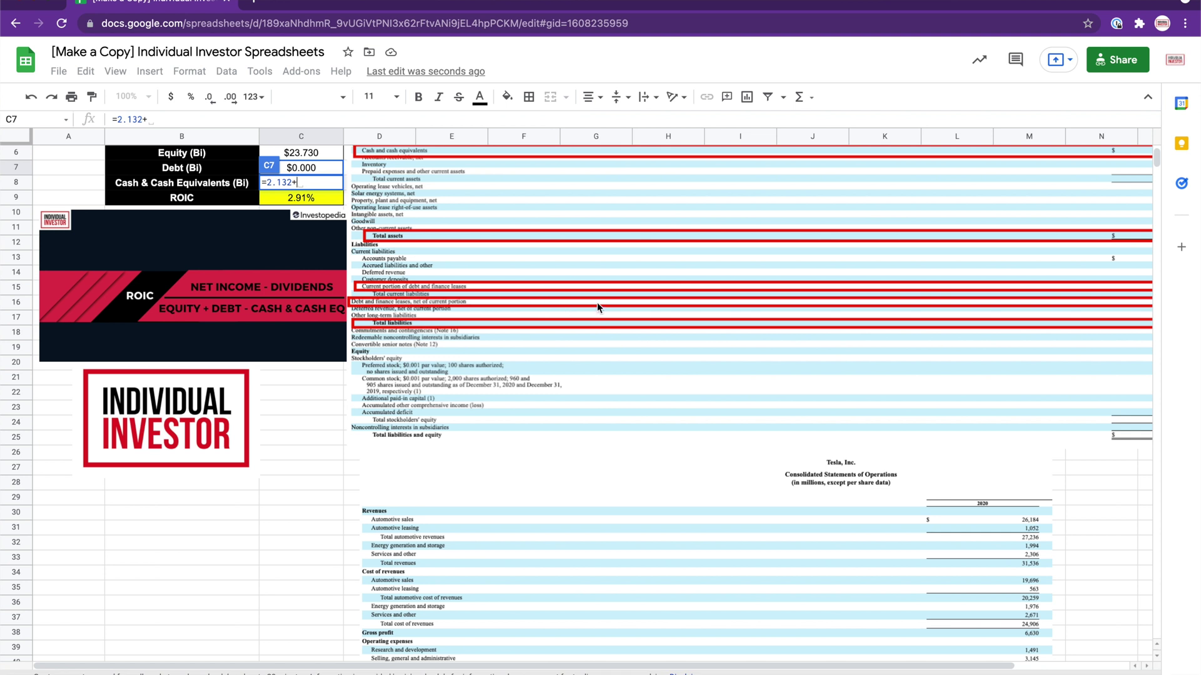
scroll(596, 302, right, 5)
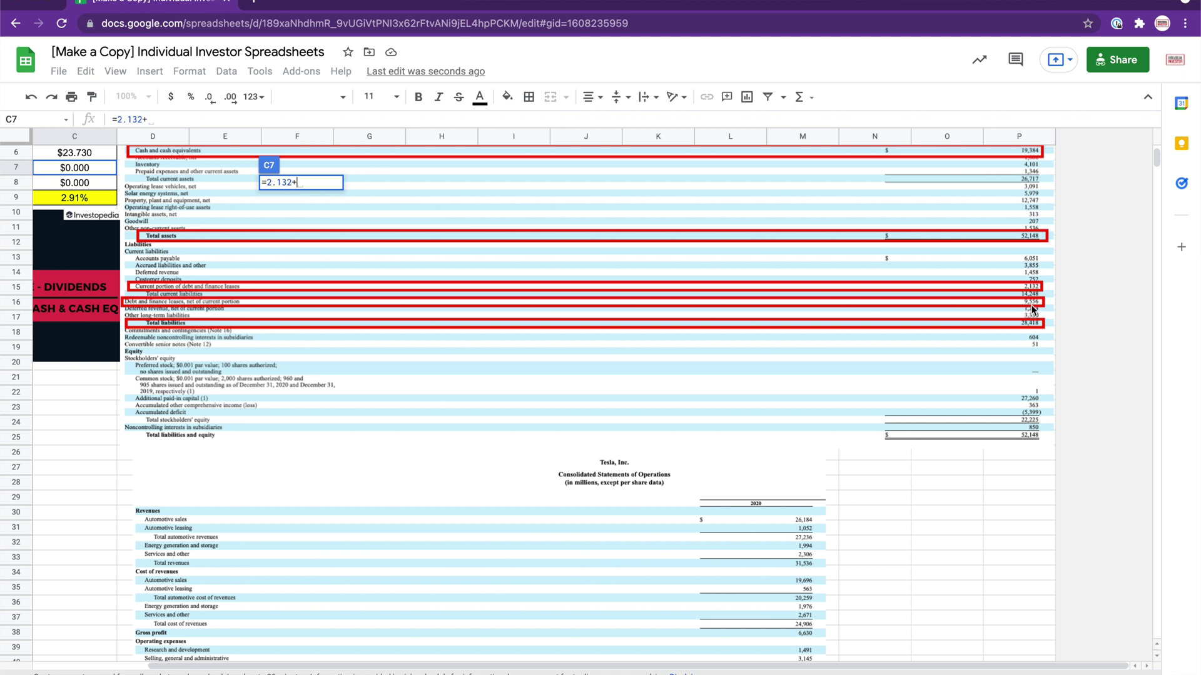
scroll(878, 298, left, 5)
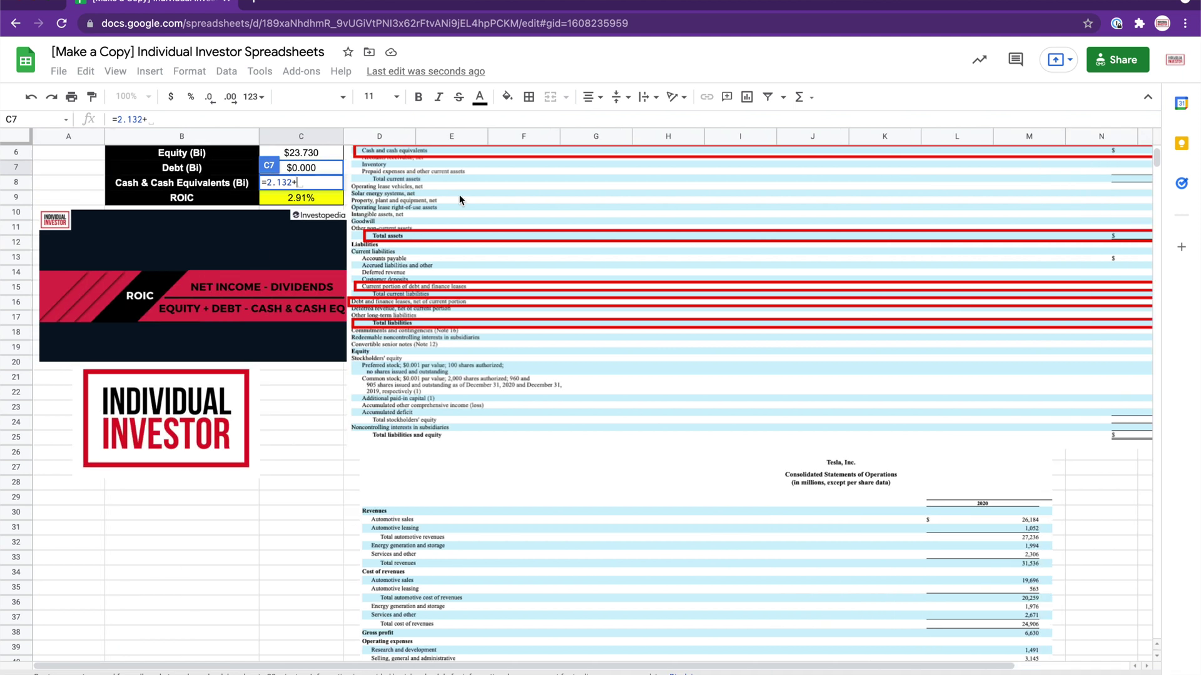
text(9.)
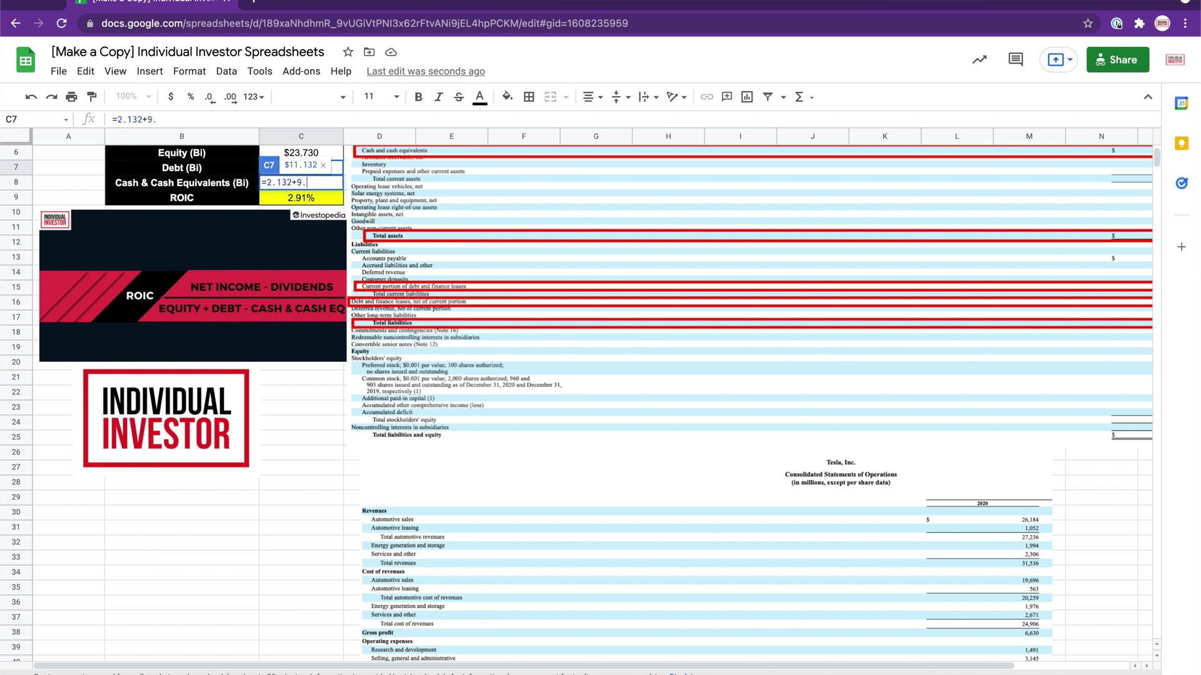
text(556)
scroll(381, 220, up, 2)
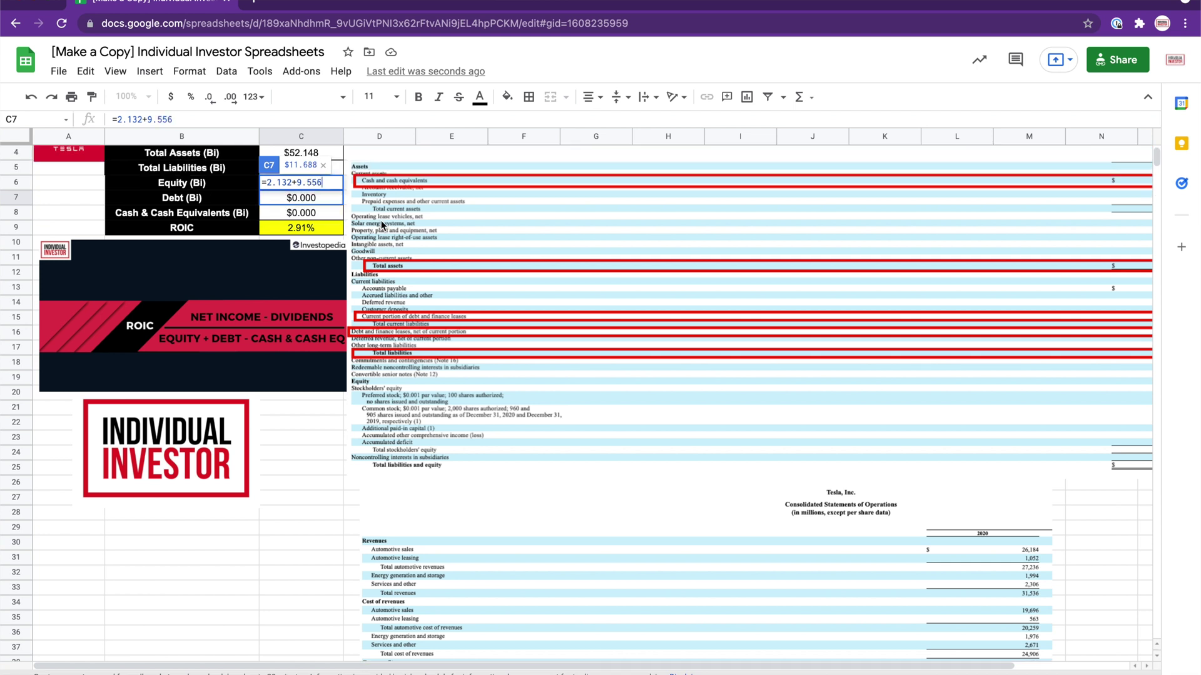
key(Return)
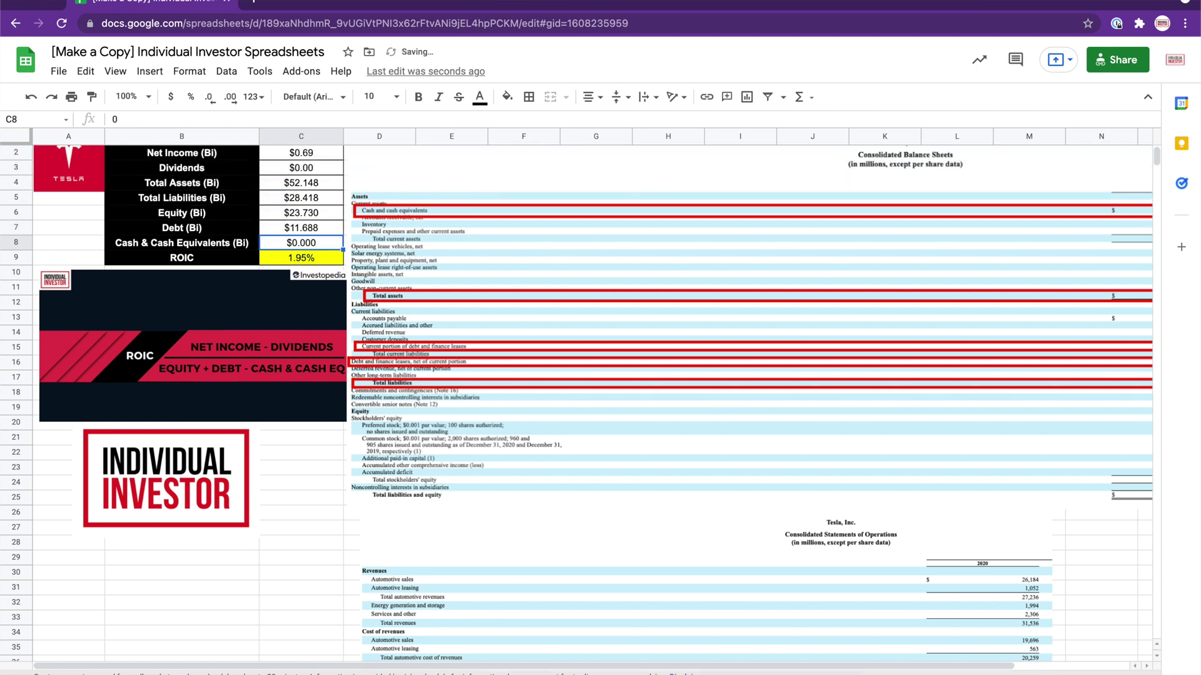
click(305, 227)
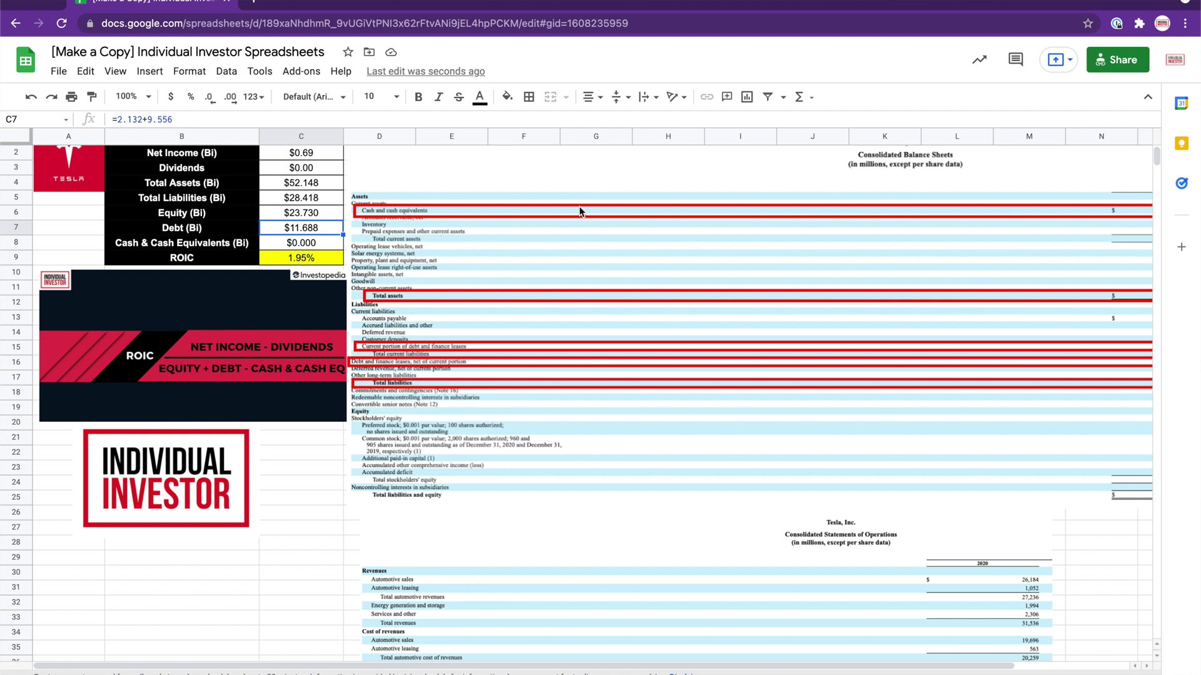
scroll(580, 206, right, 5)
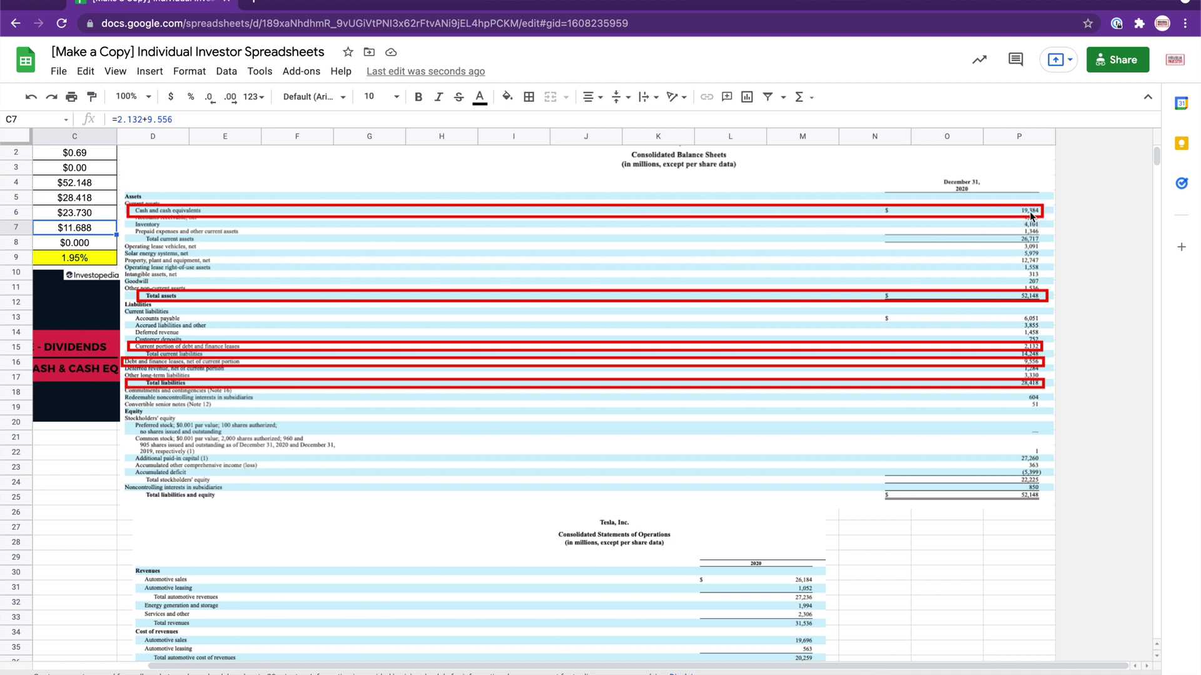
scroll(873, 216, left, 3)
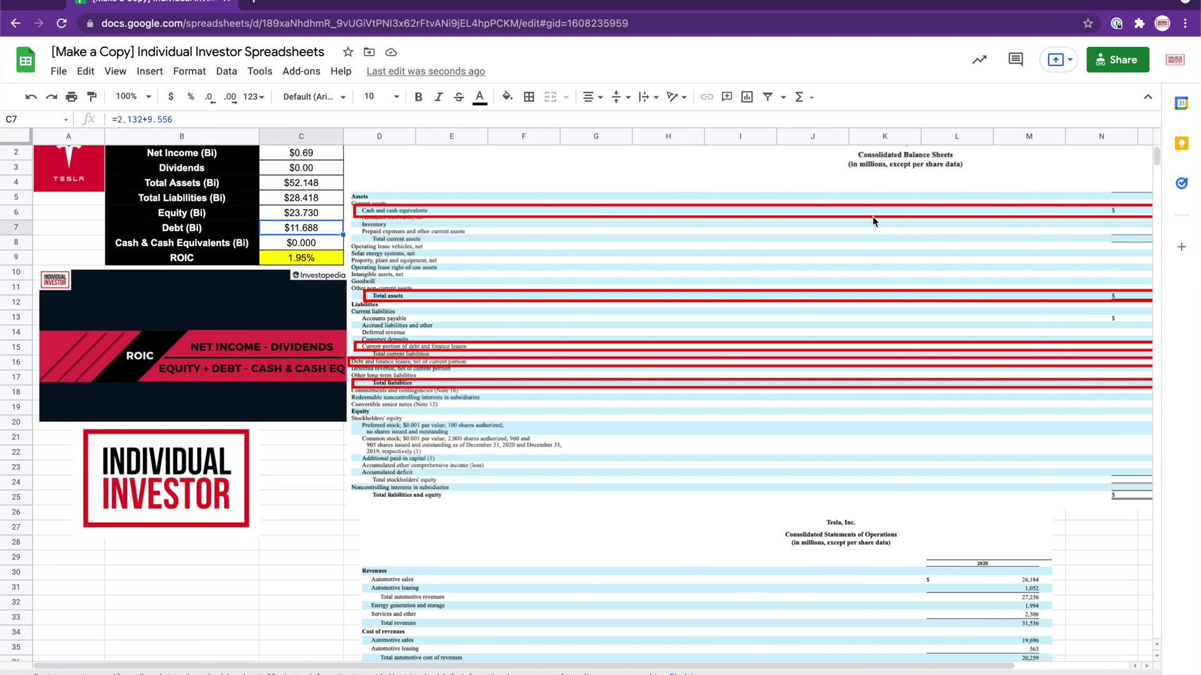
Step: Enter 19.384 as Cash & Cash Equivalents in C8
click(302, 246)
text(19.384)
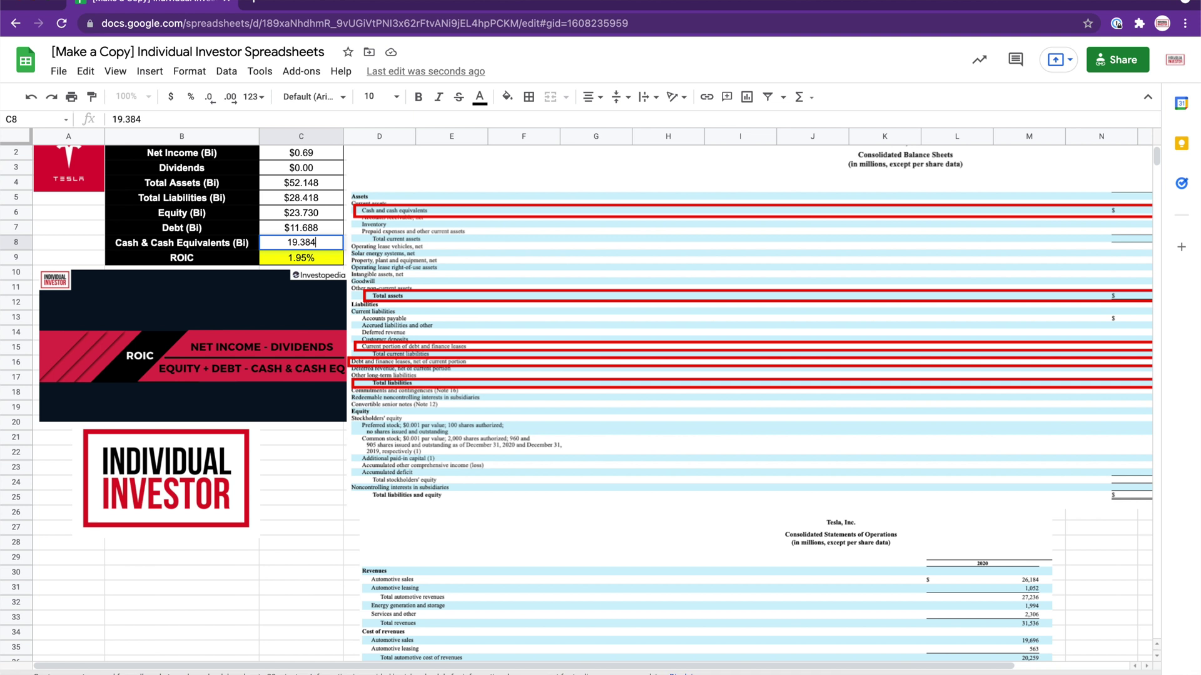
key(Return)
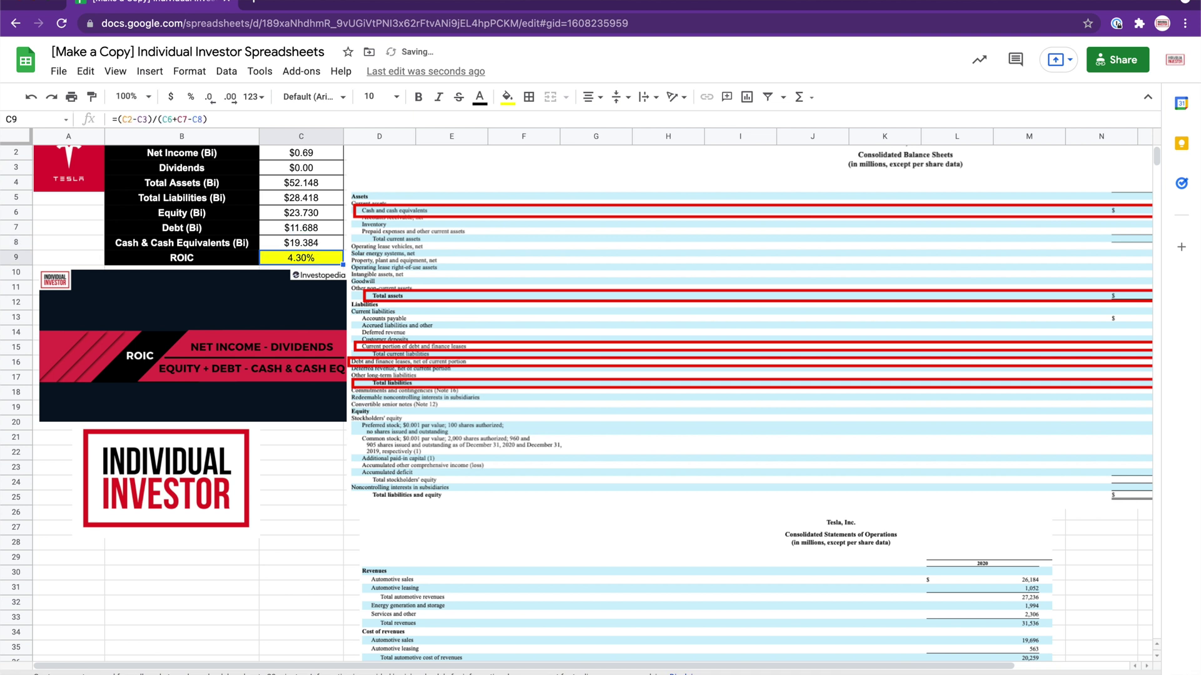
Step: Review the ROIC formula in C9, leaving it unchanged at 4.30%
scroll(310, 270, up, 1)
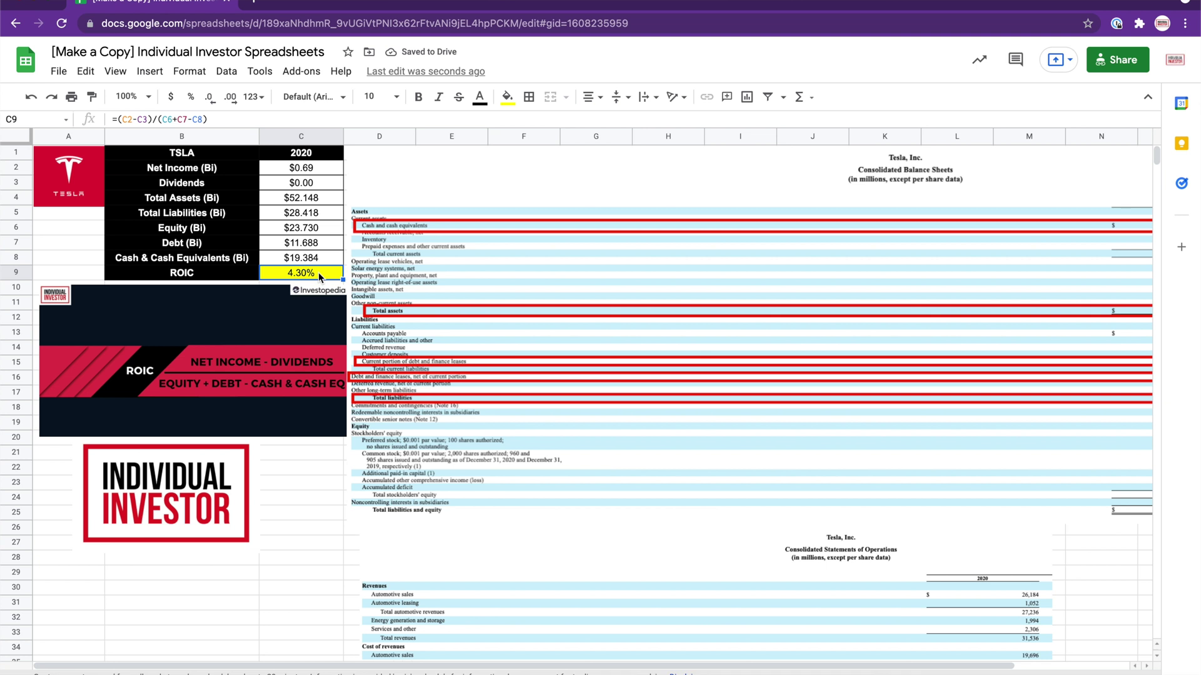
double_click(319, 273)
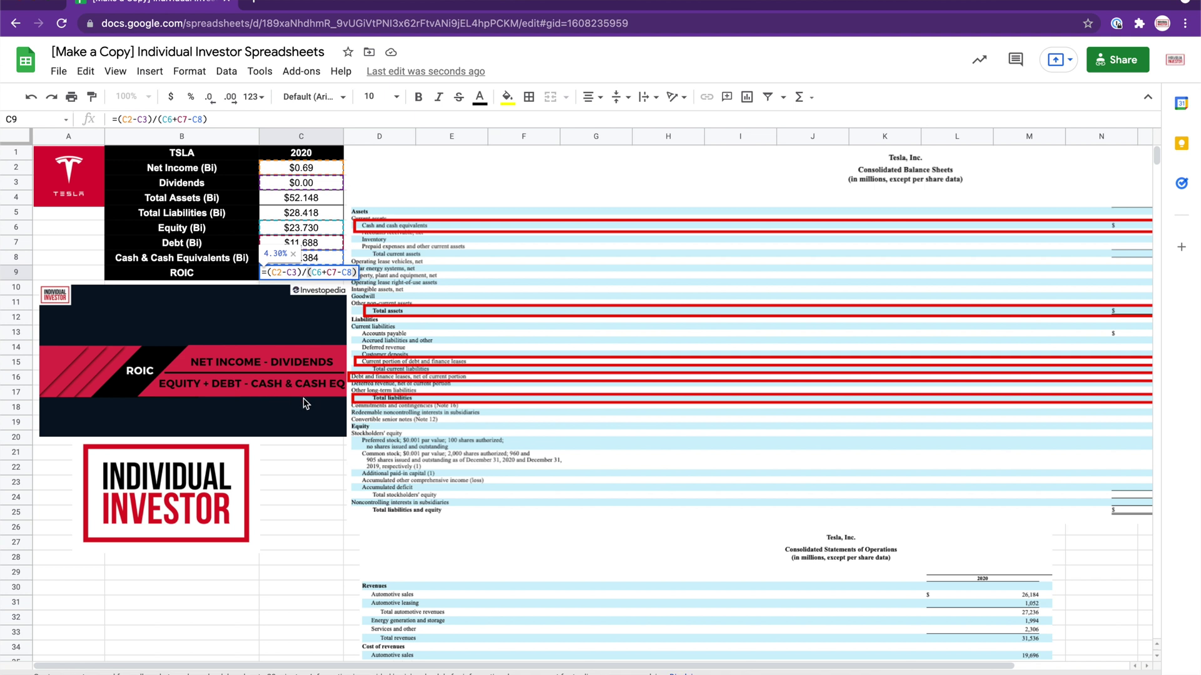
click(327, 232)
click(319, 275)
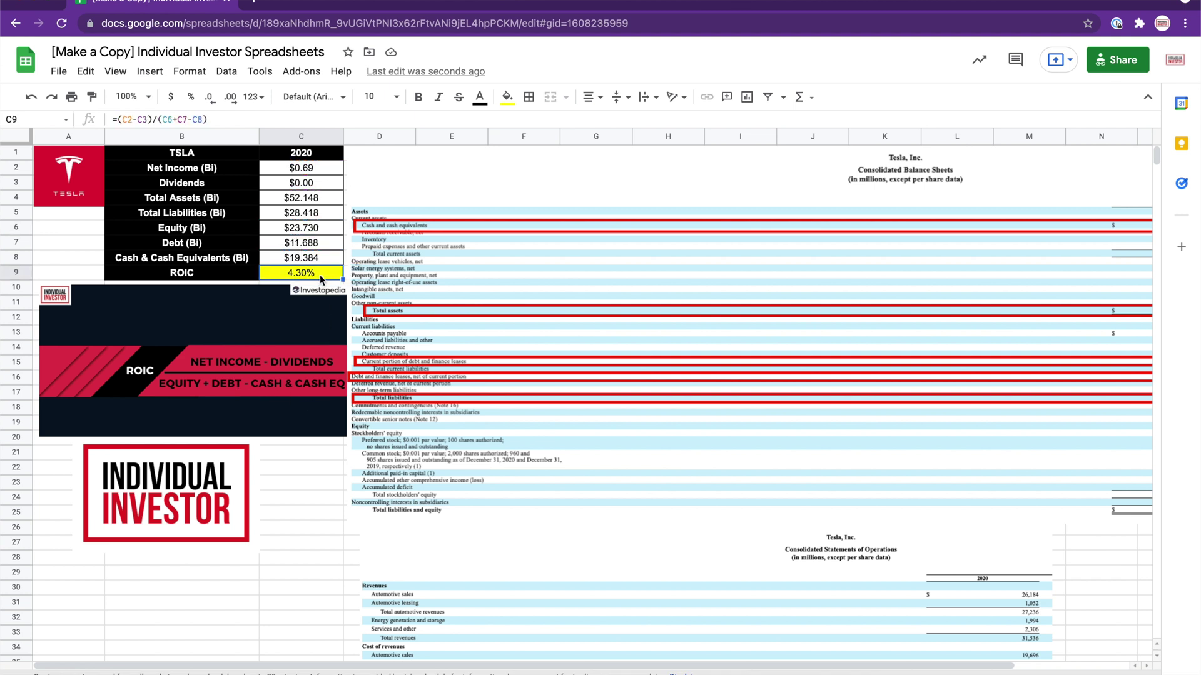